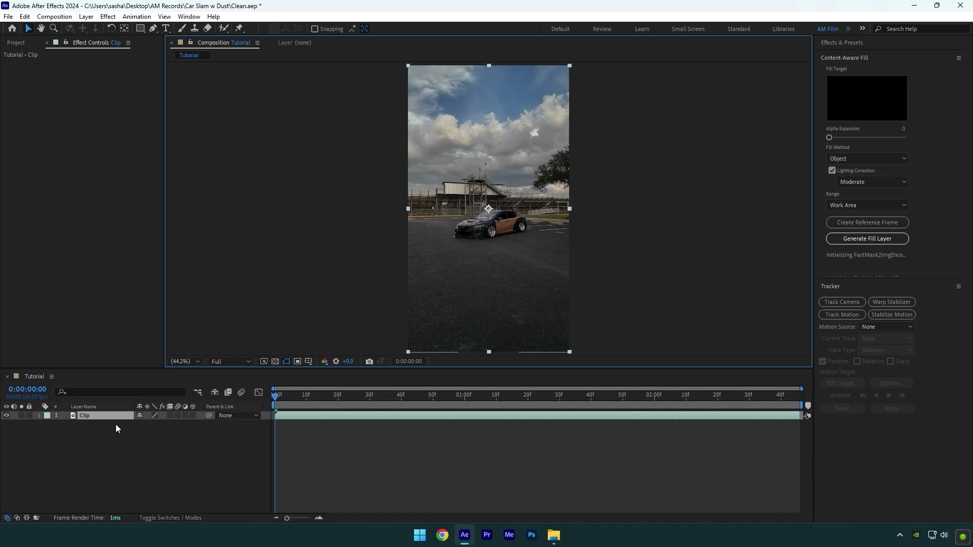
Rename the Clip layer to 'Original'.
right_click(116, 429)
click(127, 456)
text(Original)
key(Return)
Duplicate Original and rename the copy 'Clean'.
key(ctrl+d)
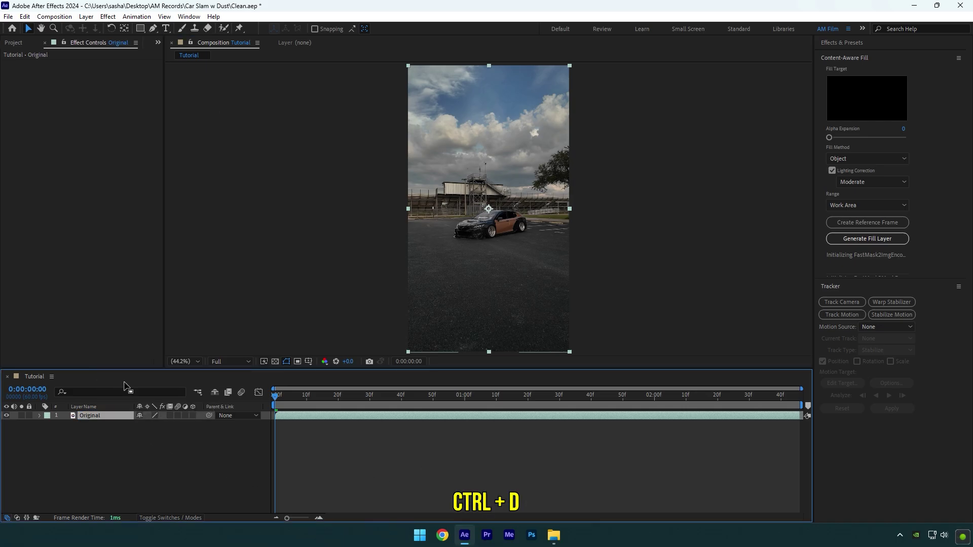
right_click(108, 420)
click(125, 392)
text(C)
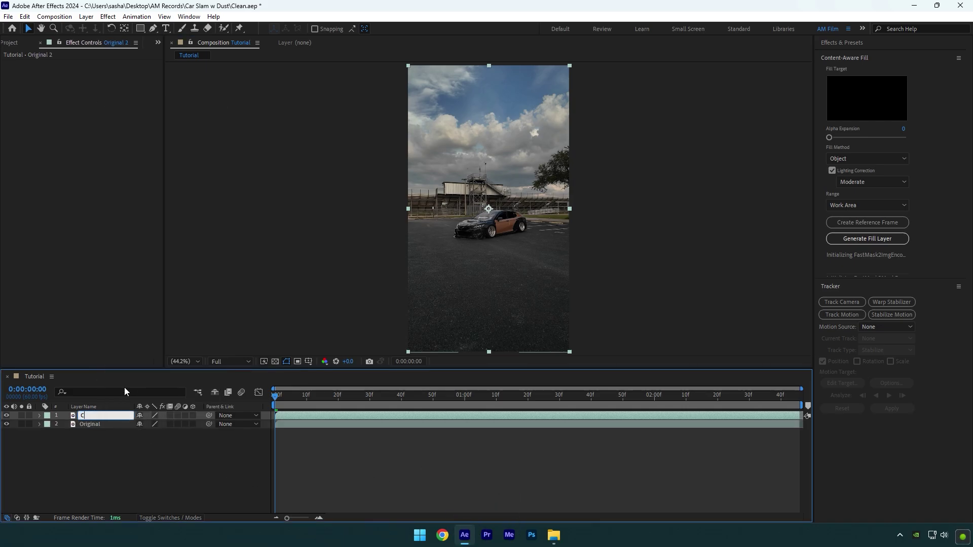
text(lean)
key(Return)
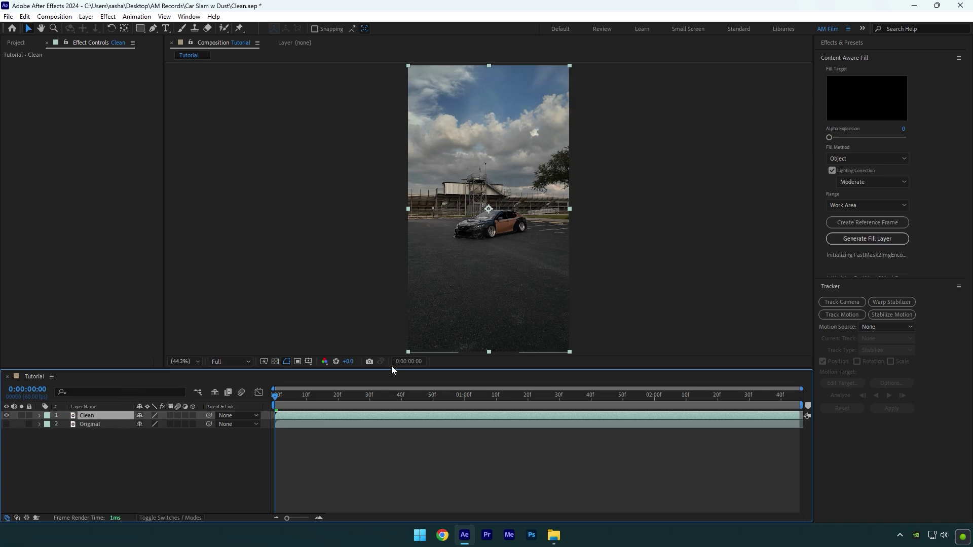
Apply the Mocha AE effect to the Clean layer through effect search.
key(ctrl+space)
text(mocha)
key(Return)
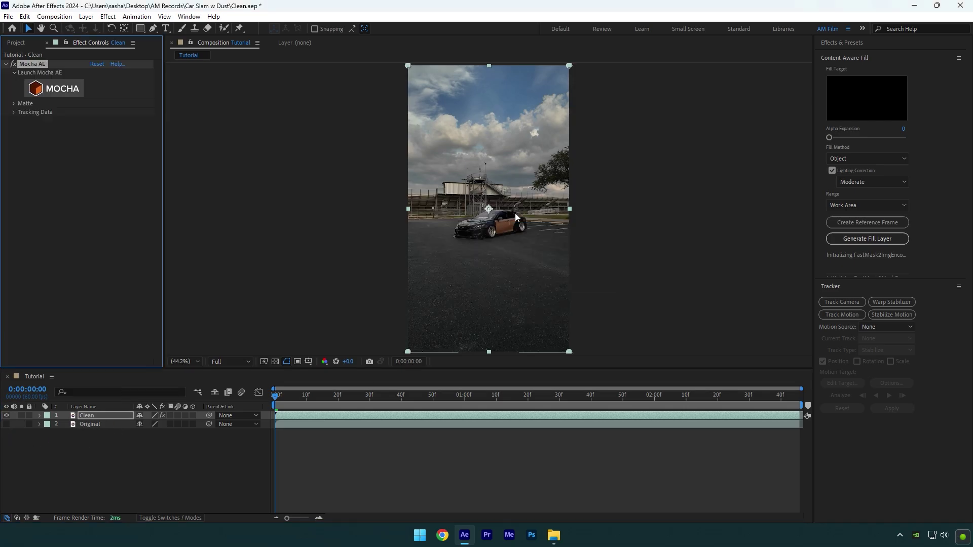
Launch Mocha AE and draw a closed X-spline outline around the car.
click(63, 91)
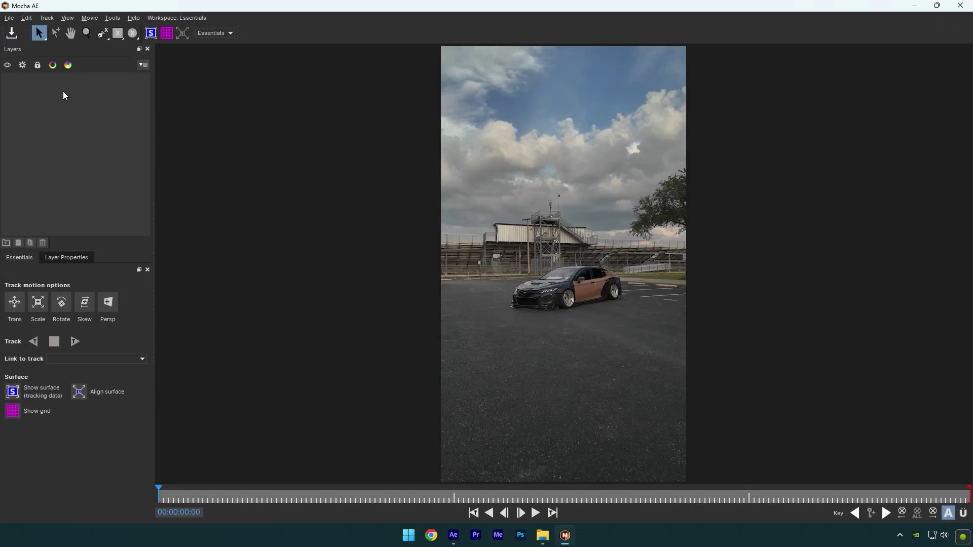
key(x)
click(504, 290)
click(501, 308)
click(526, 317)
click(599, 311)
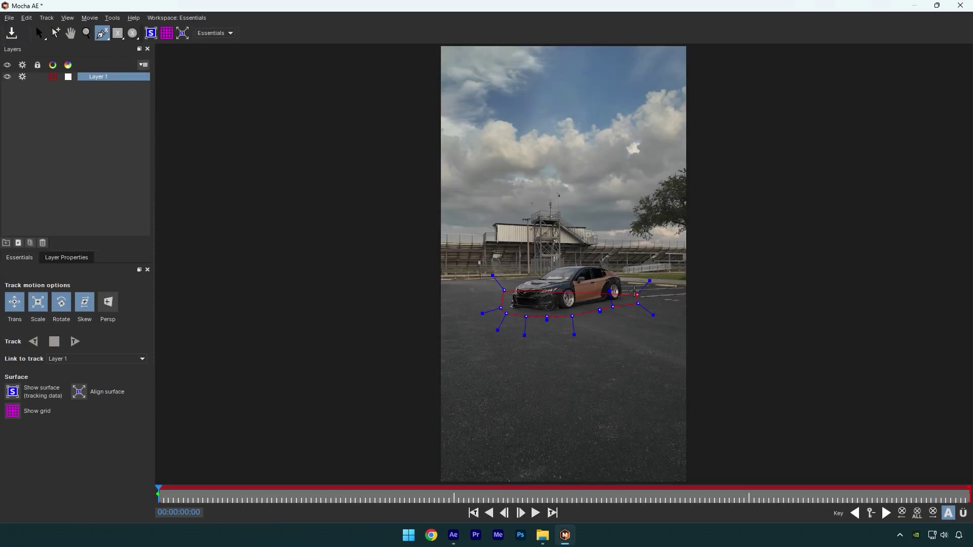
click(632, 290)
click(613, 266)
click(570, 257)
right_click(570, 257)
Track the car shape forward through the clip and close Mocha.
key(s)
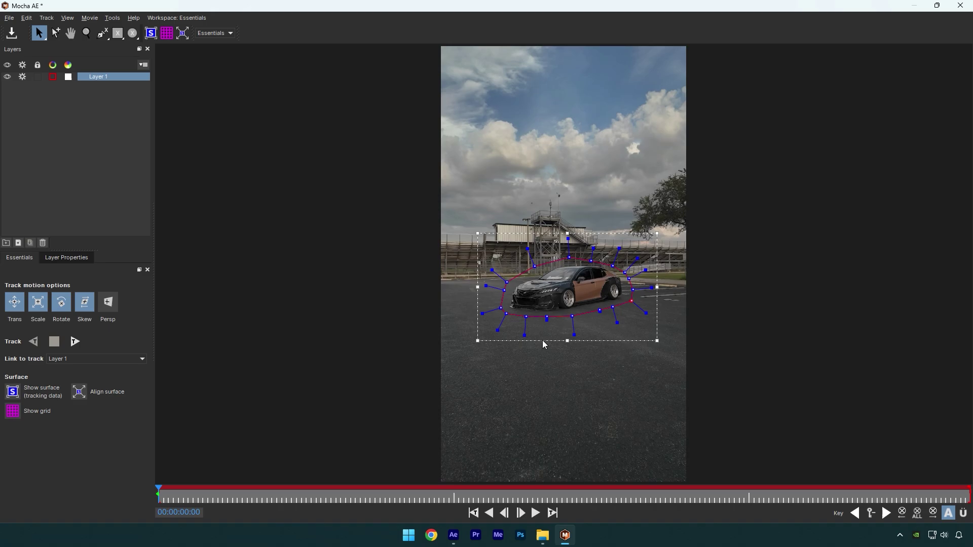
click(82, 348)
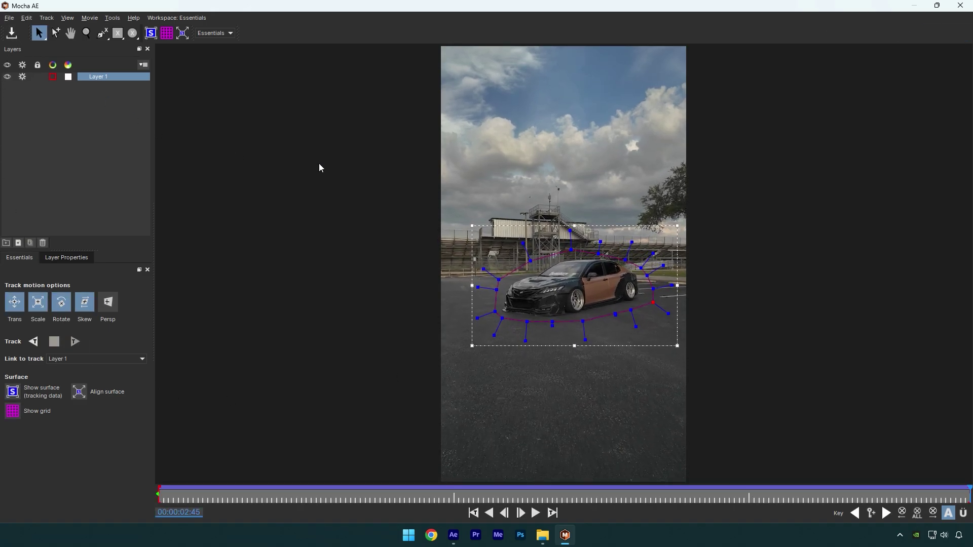
click(961, 6)
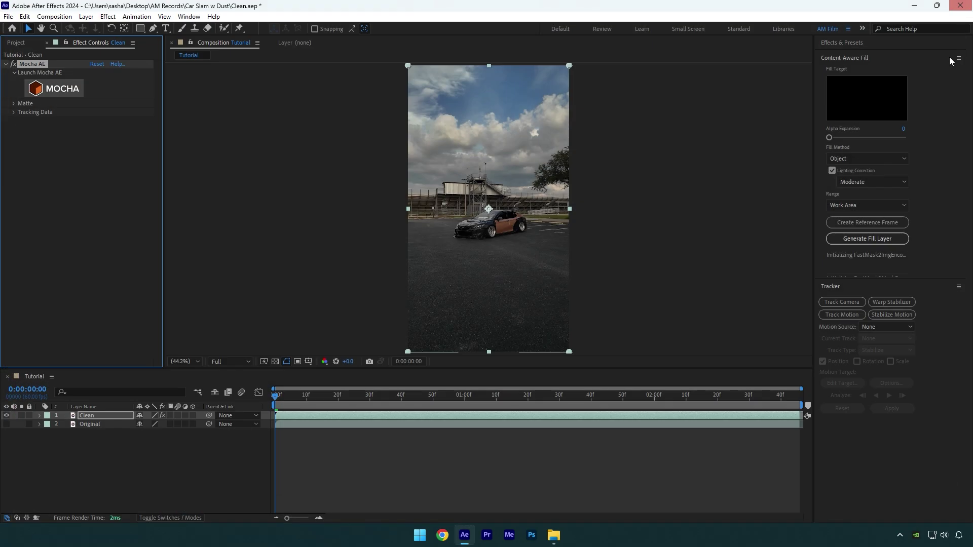
Create AE masks from the Matte, set the mask to Subtract, and create a reference frame.
click(14, 104)
click(108, 164)
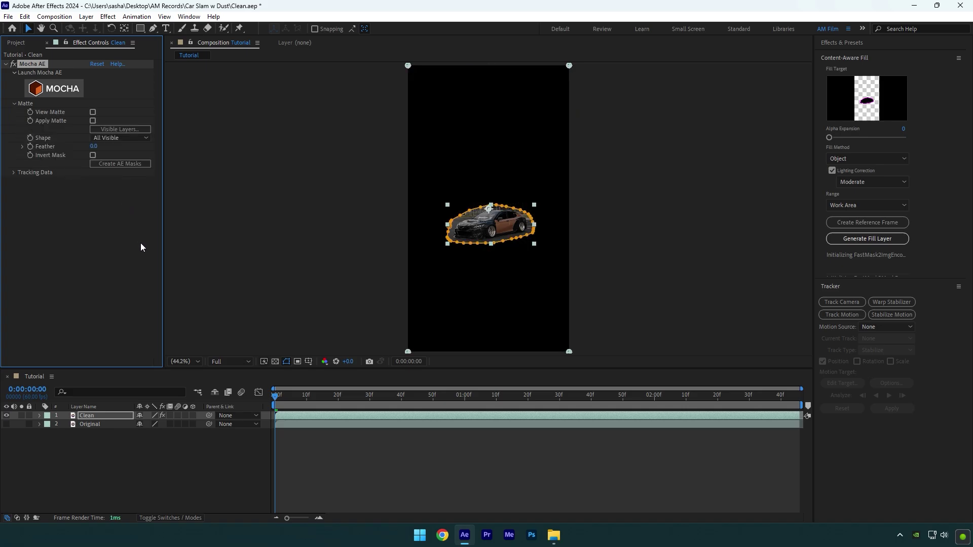
key(m)
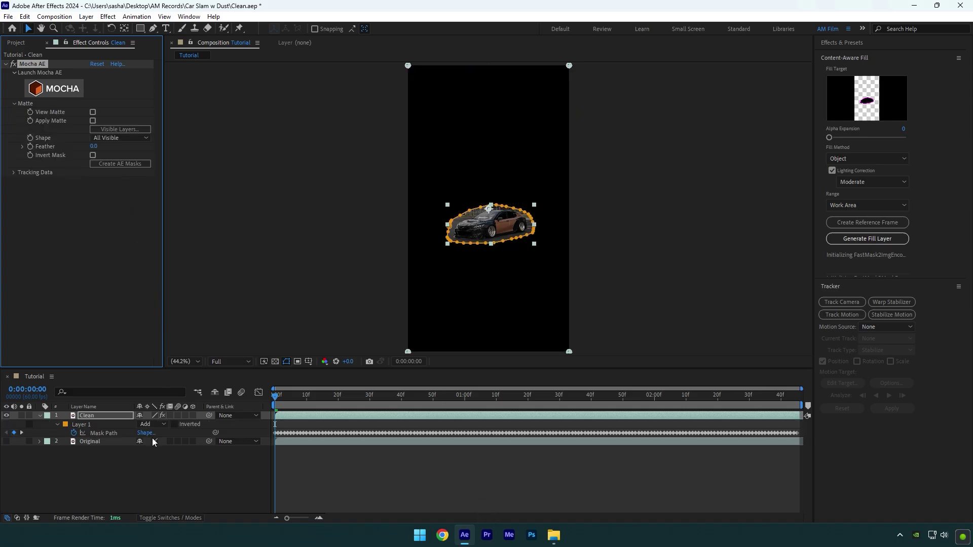
click(154, 426)
click(167, 459)
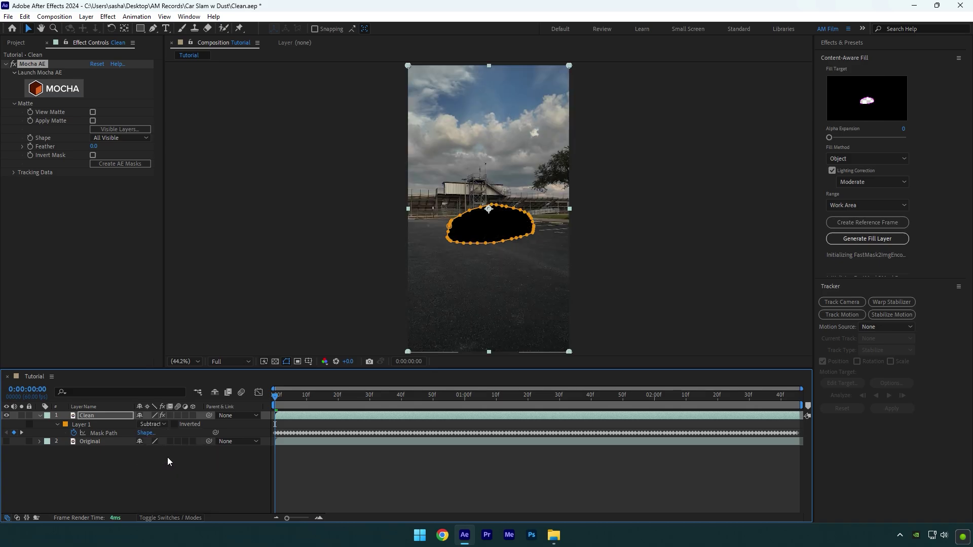
click(855, 223)
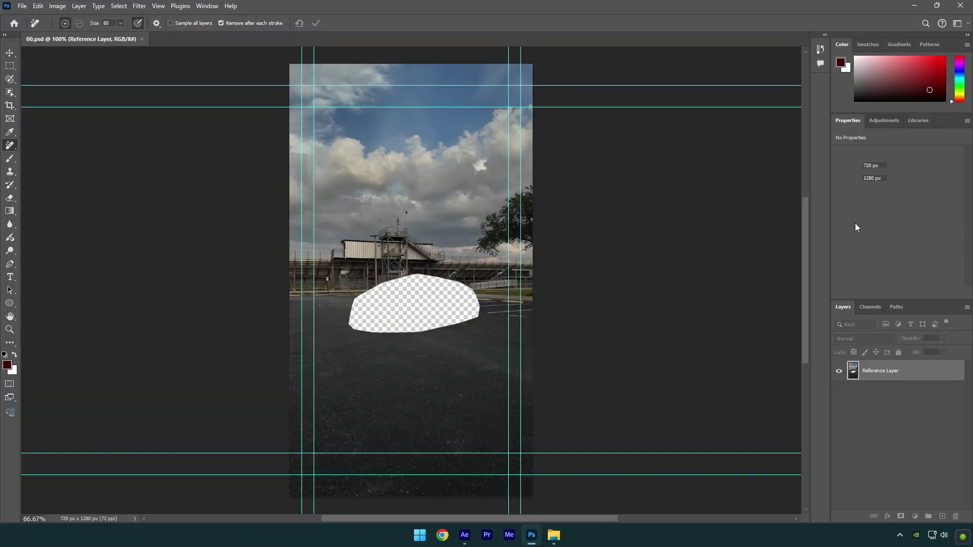
Paint over the hole in 00.psd with the Remove Tool, save, and return to After Effects.
right_click(9, 144)
click(52, 158)
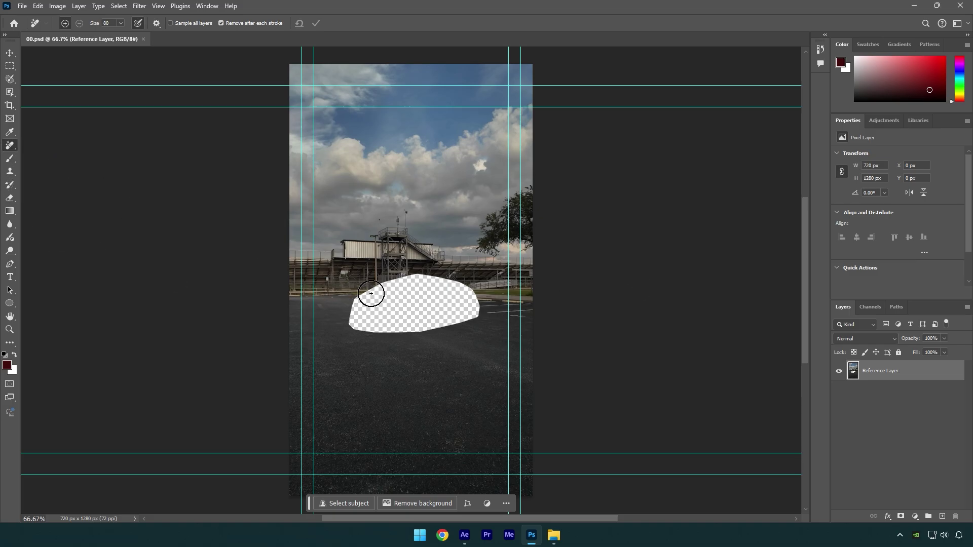
mouse_move(369, 289)
mouse_down()
mouse_move(394, 326)
mouse_move(458, 317)
mouse_move(464, 294)
mouse_move(389, 307)
mouse_move(448, 302)
mouse_up()
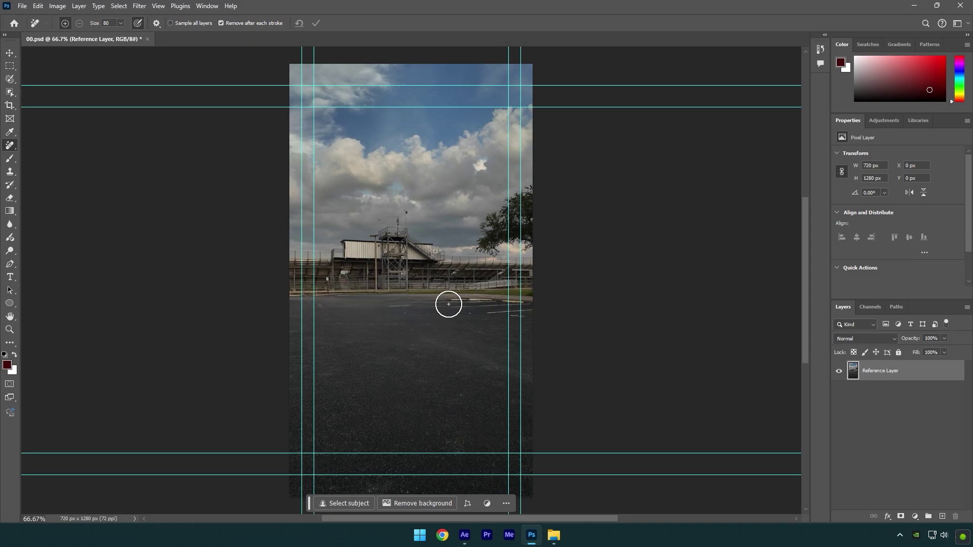
key(ctrl+s)
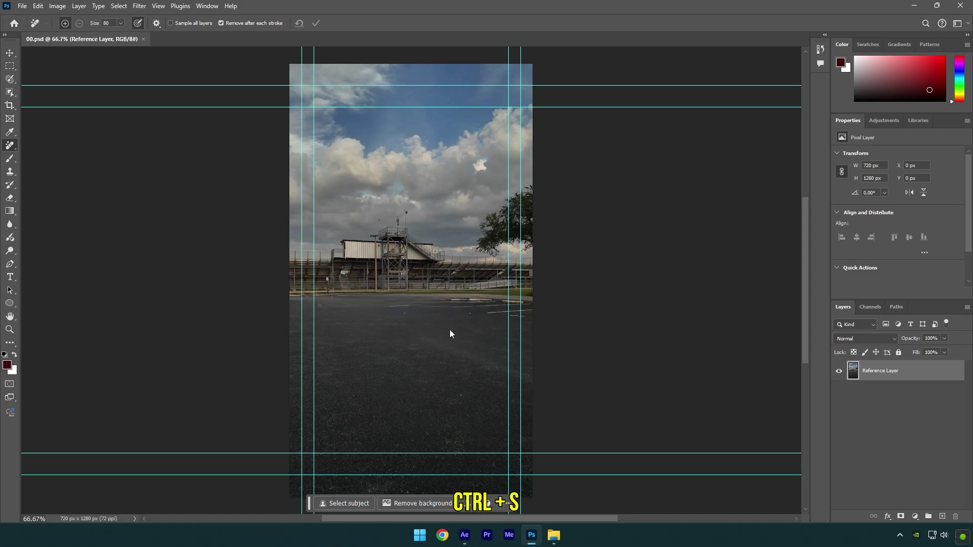
key(alt+Tab)
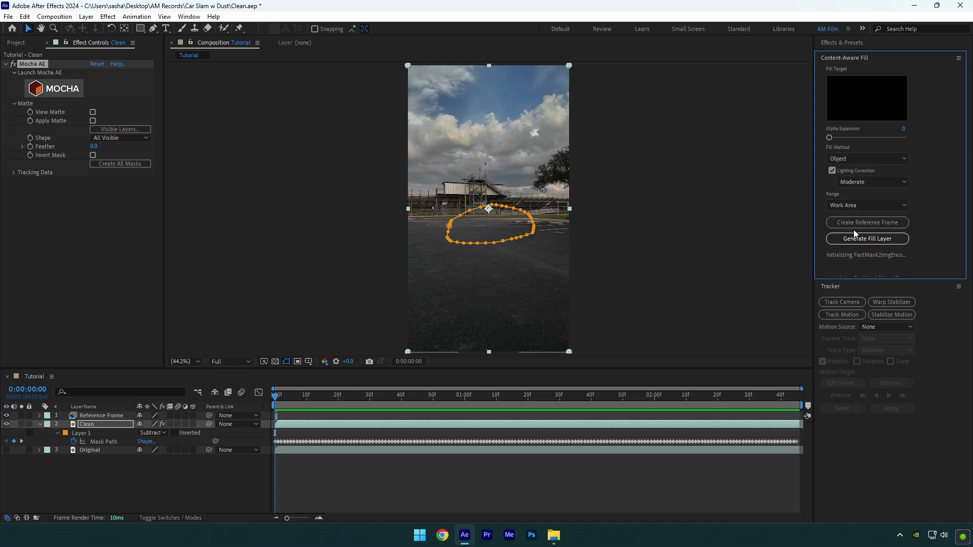
Generate the Content-Aware Fill layer and scrub ahead to preview the painted-out car.
click(854, 239)
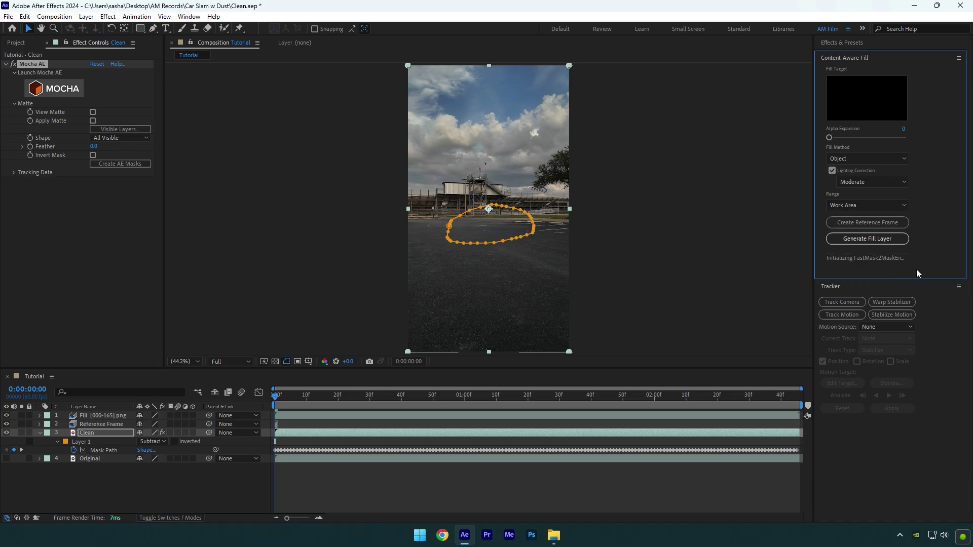
drag(304, 398, 254, 395)
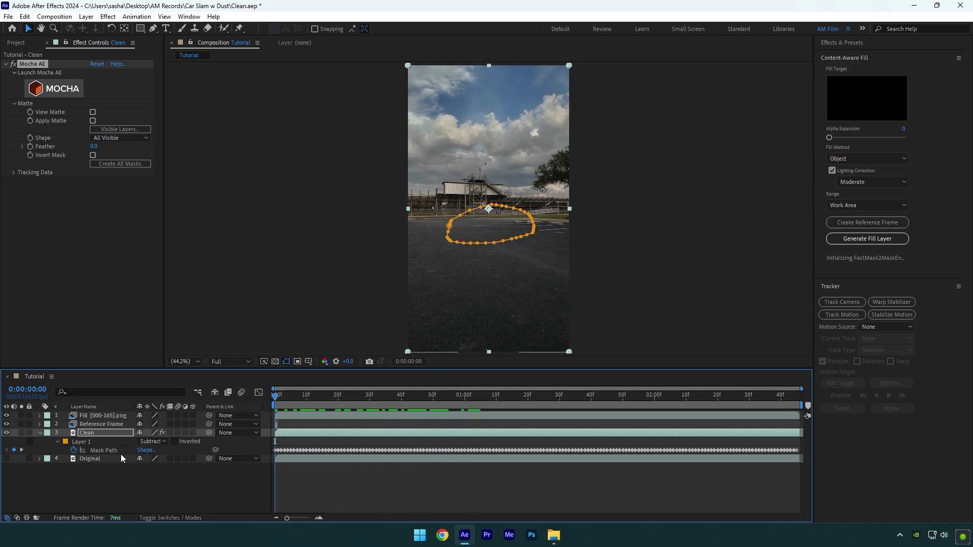
Duplicate Original, move the copy to the top, rename it 'Car only', and make it visible.
click(39, 433)
click(90, 441)
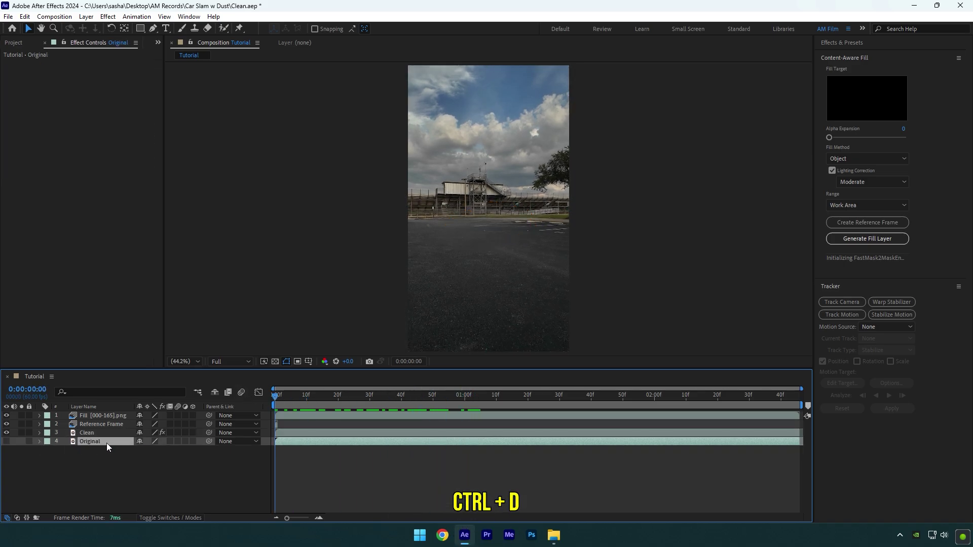
key(ctrl+d)
drag(92, 442, 103, 412)
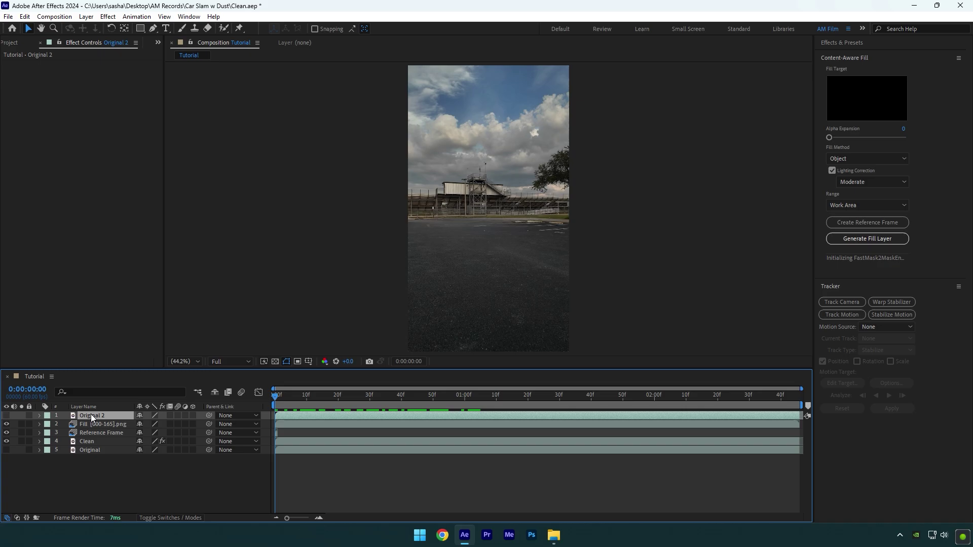
right_click(103, 412)
click(120, 384)
text(Car only)
key(Return)
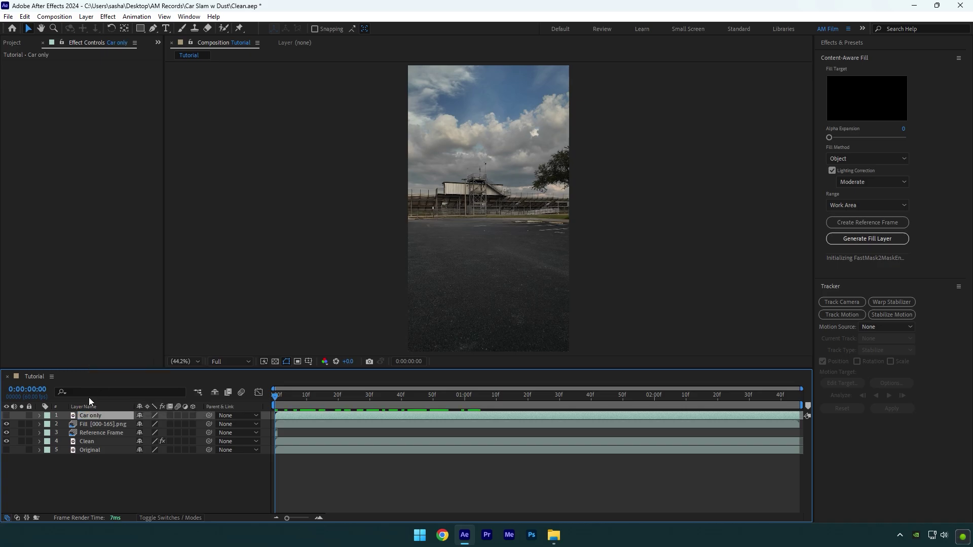
click(6, 416)
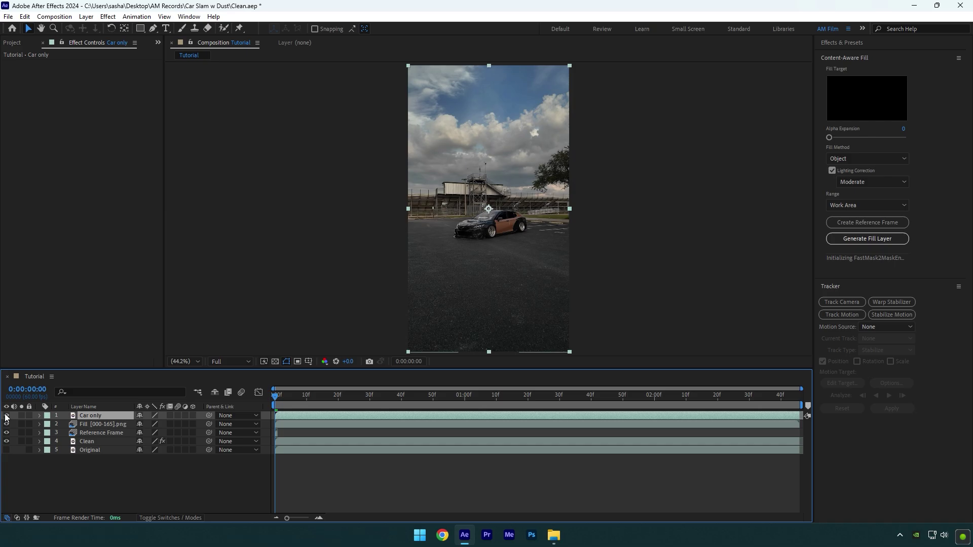
Roto Brush the car's body and roof on the Car only layer and freeze the matte.
click(222, 28)
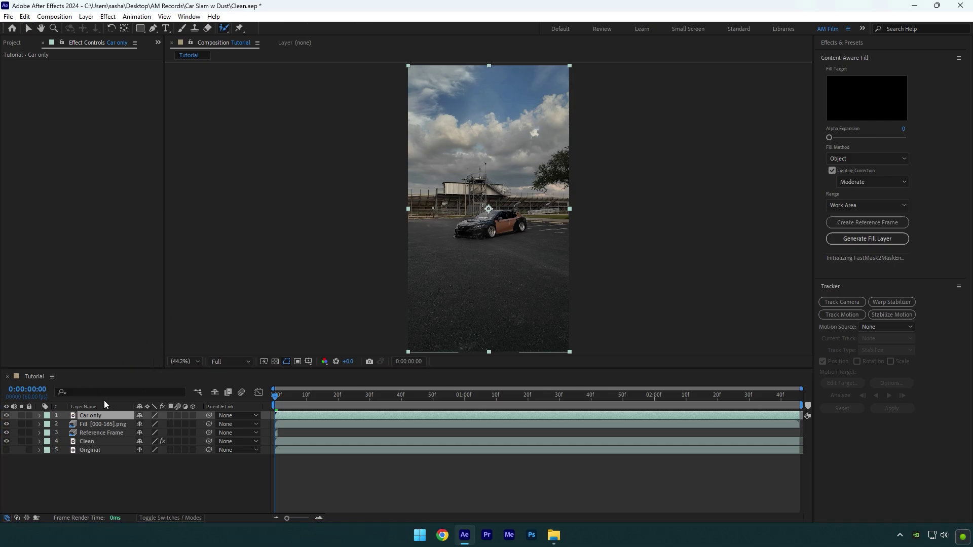
double_click(90, 417)
scroll(557, 253, up, 3)
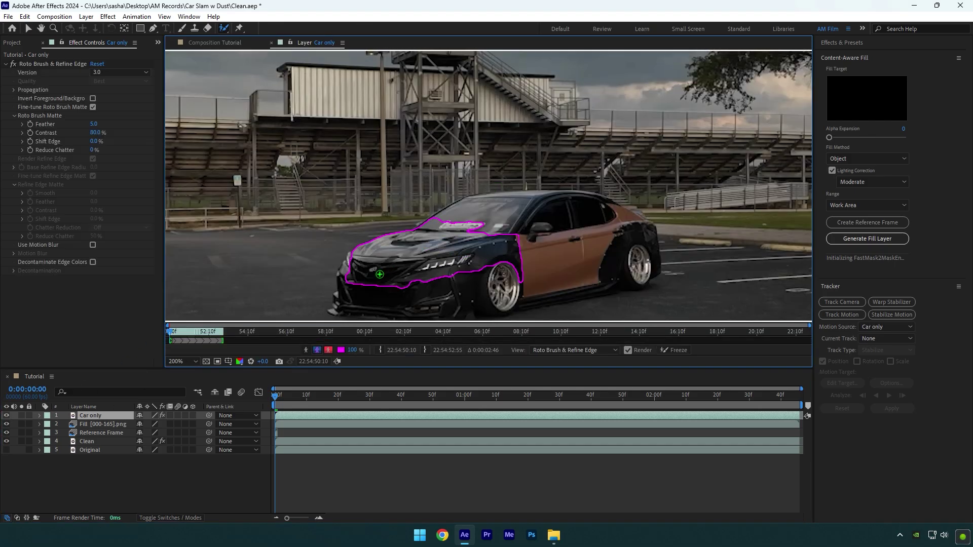
drag(527, 282, 596, 267)
drag(631, 176, 635, 176)
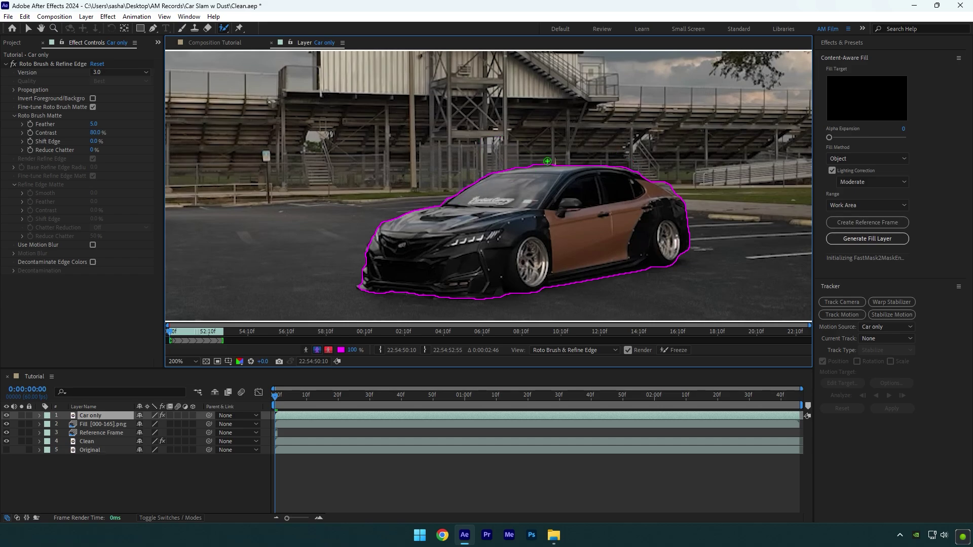
scroll(486, 184, down, 2)
click(670, 350)
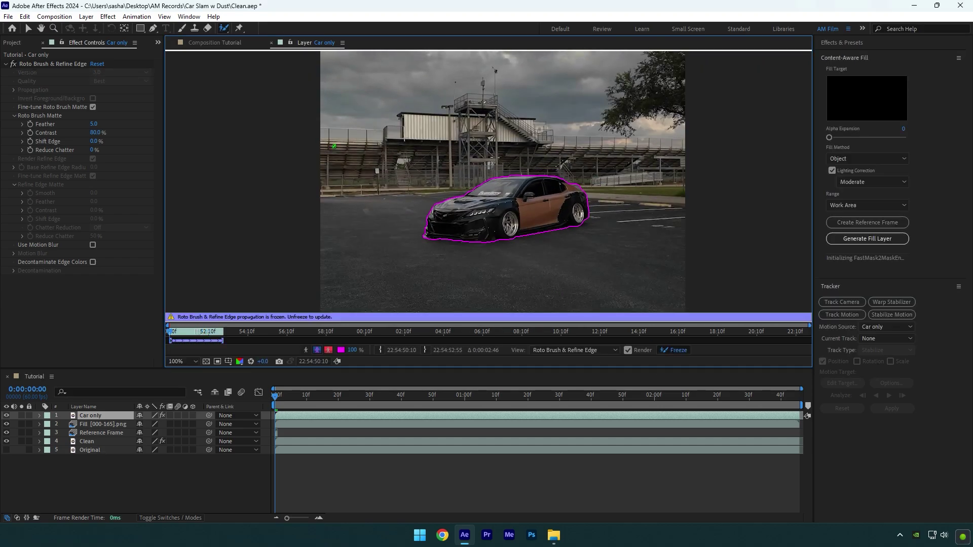
click(215, 43)
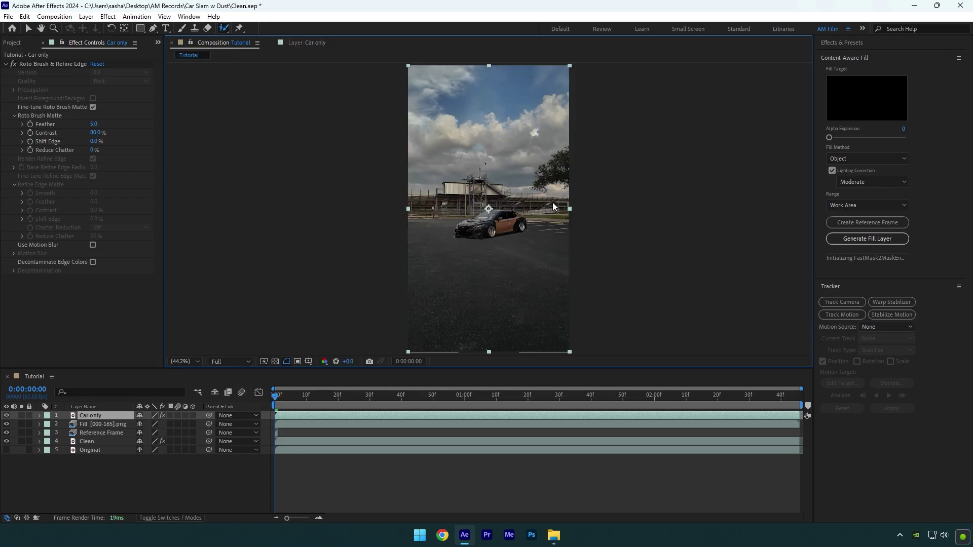
Keyframe Car only at 0:00:01:09, then tilt it 25° and lift it above frame at the start.
drag(276, 396, 493, 400)
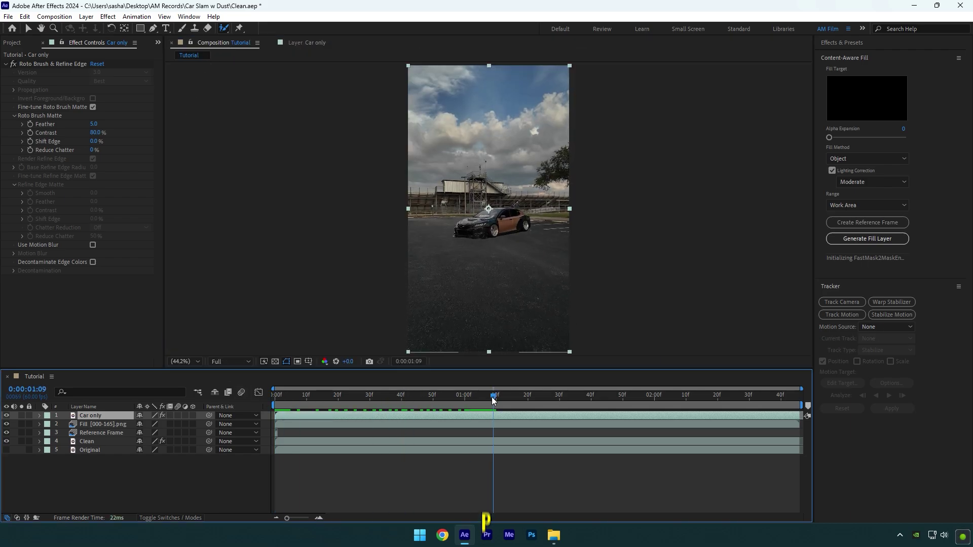
key(p)
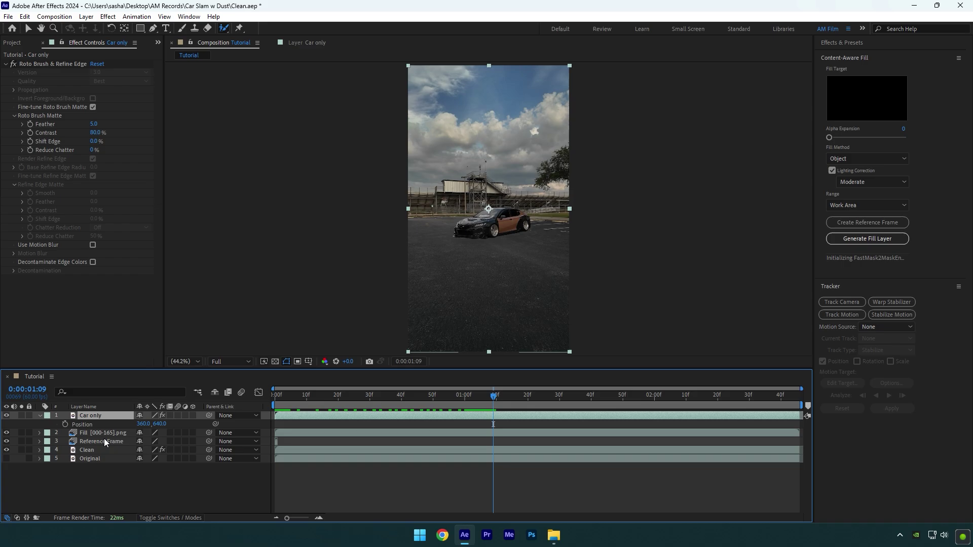
key(r)
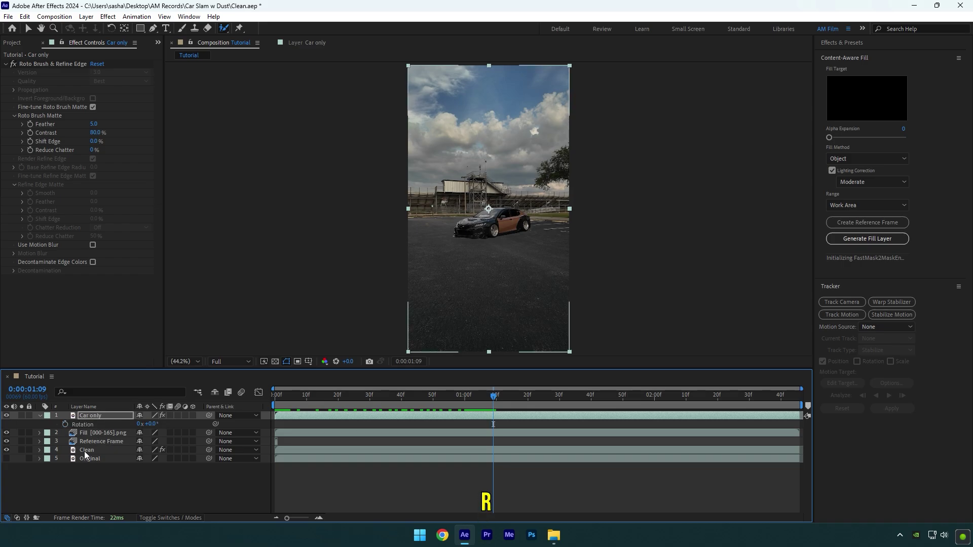
click(65, 425)
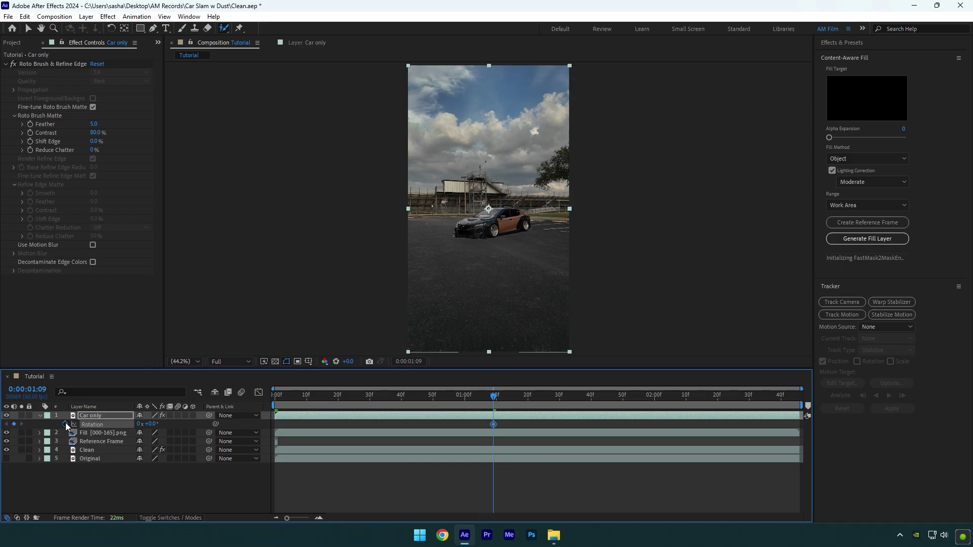
key(u)
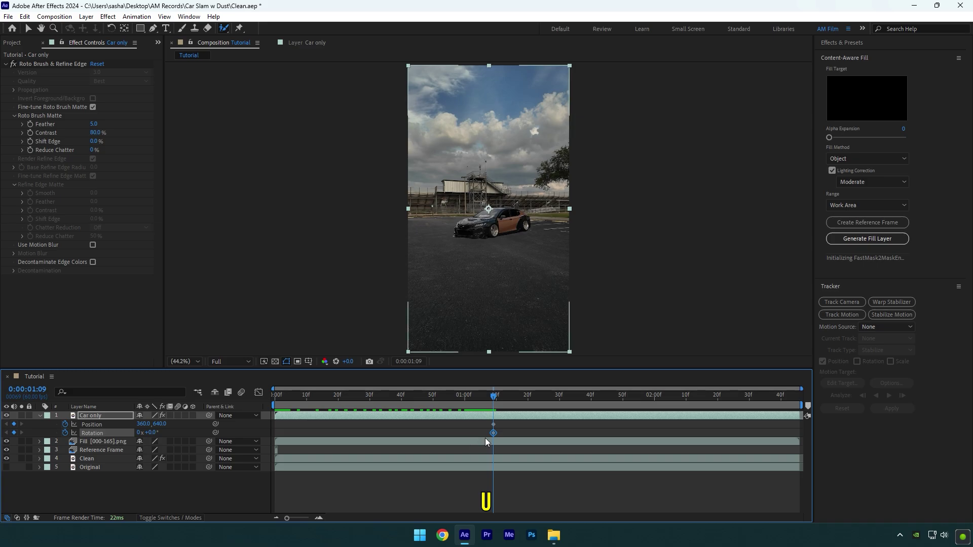
key(Home)
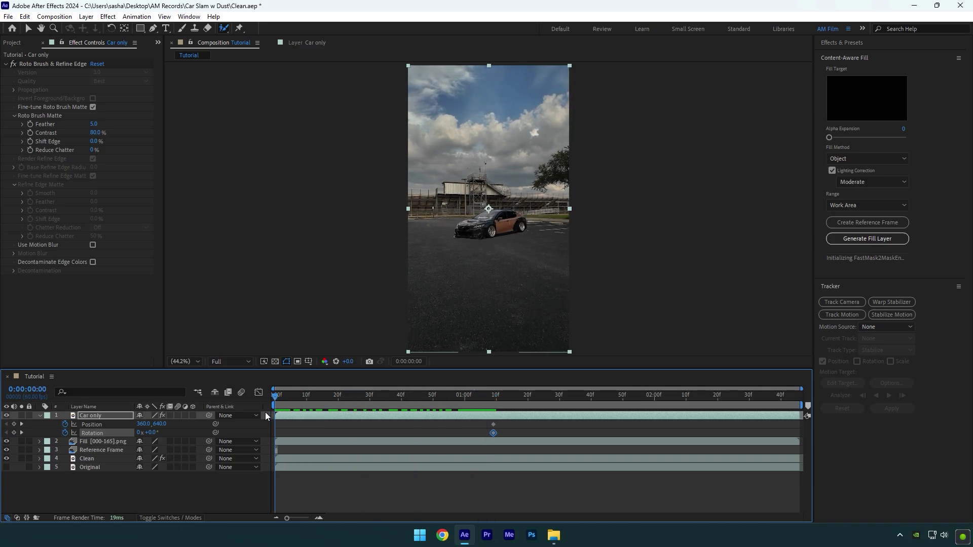
drag(153, 432, 165, 432)
scroll(511, 237, down, 2)
key(v)
drag(511, 237, 509, 133)
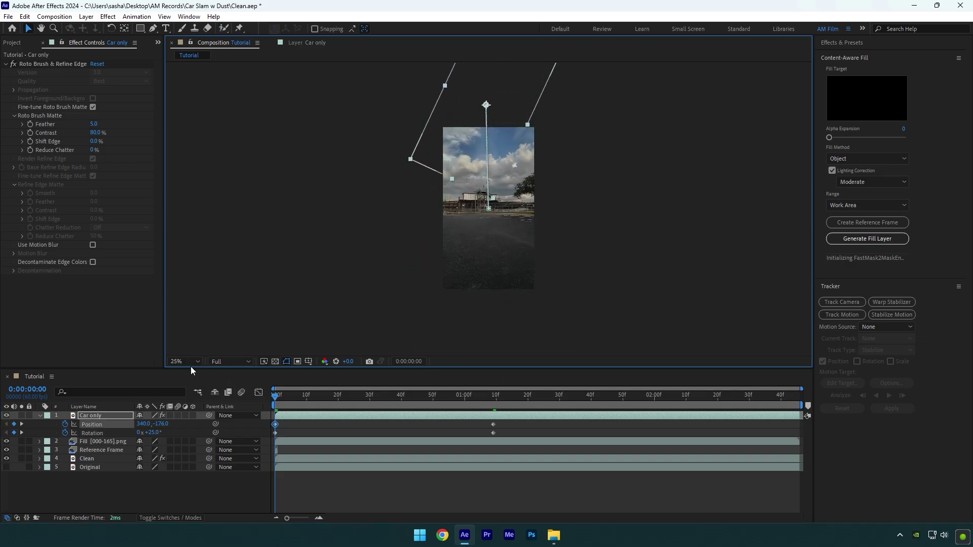
Fit the comp in view, preview the drop, and Easy Ease all Position and Rotation keyframes.
click(189, 361)
click(200, 194)
key(space)
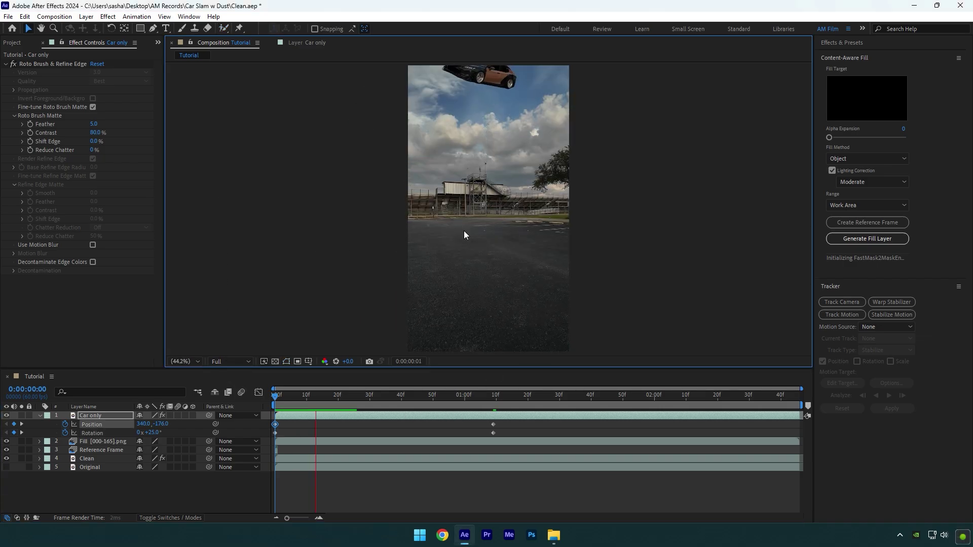
key(space)
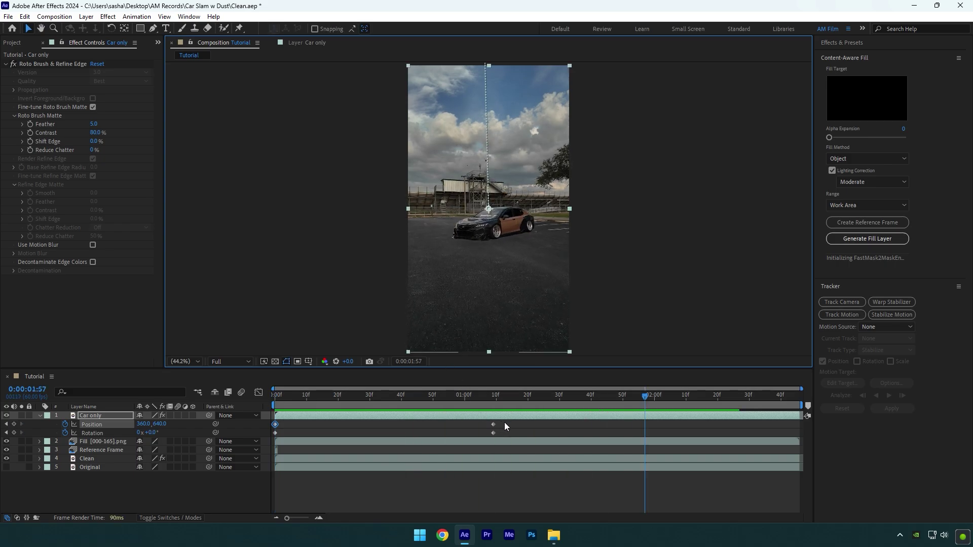
drag(503, 422, 269, 437)
key(F9)
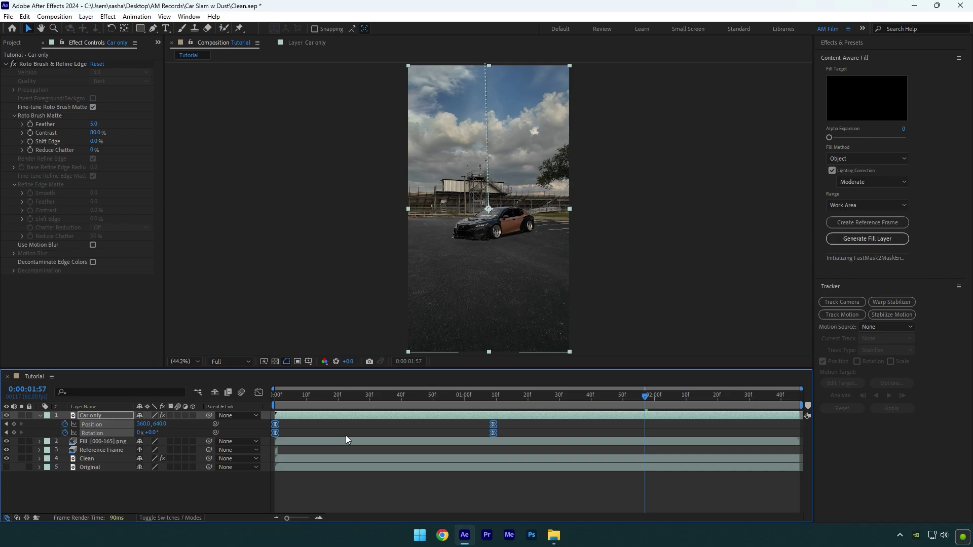
In the speed graph, lengthen the first keyframe's ease so the fall starts slowly.
click(259, 393)
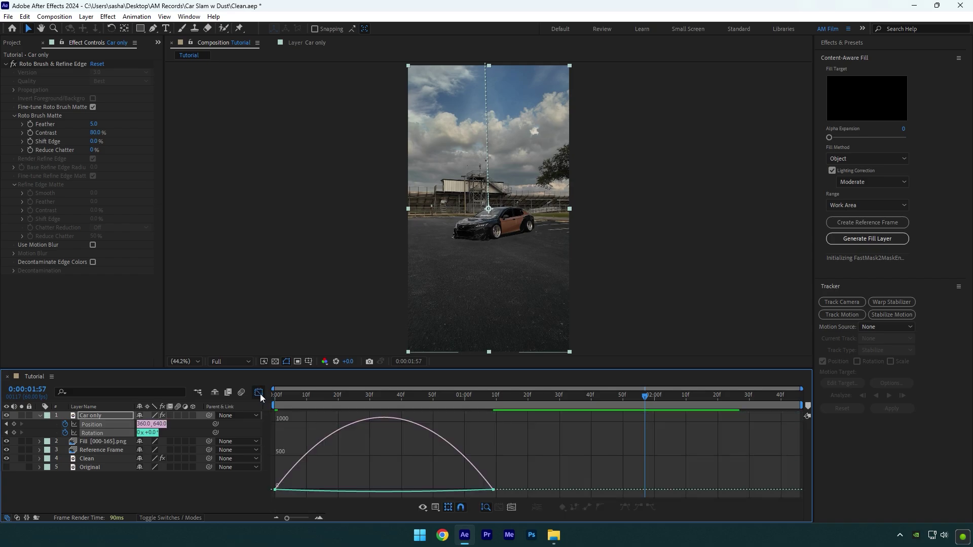
right_click(373, 461)
click(403, 371)
drag(376, 451, 256, 500)
drag(311, 489, 484, 490)
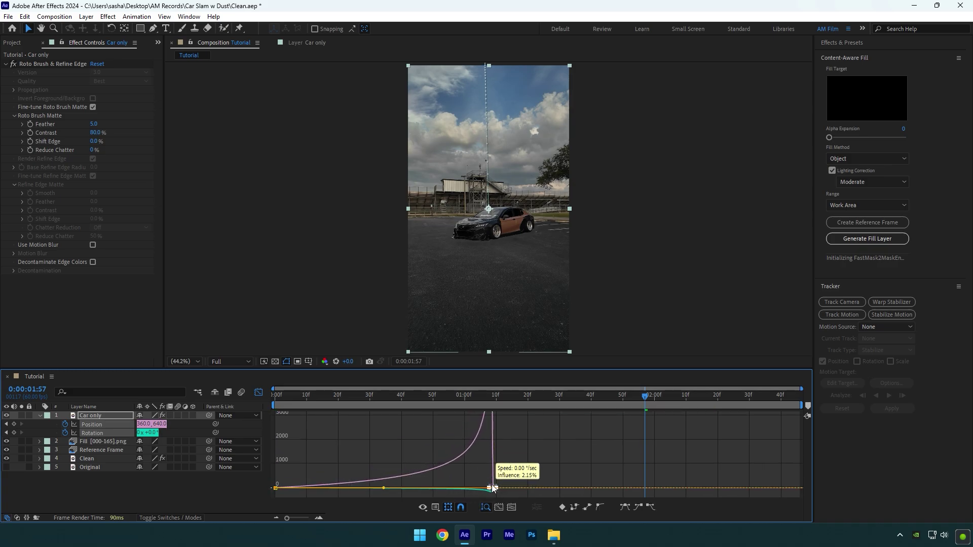
drag(425, 395, 327, 431)
key(space)
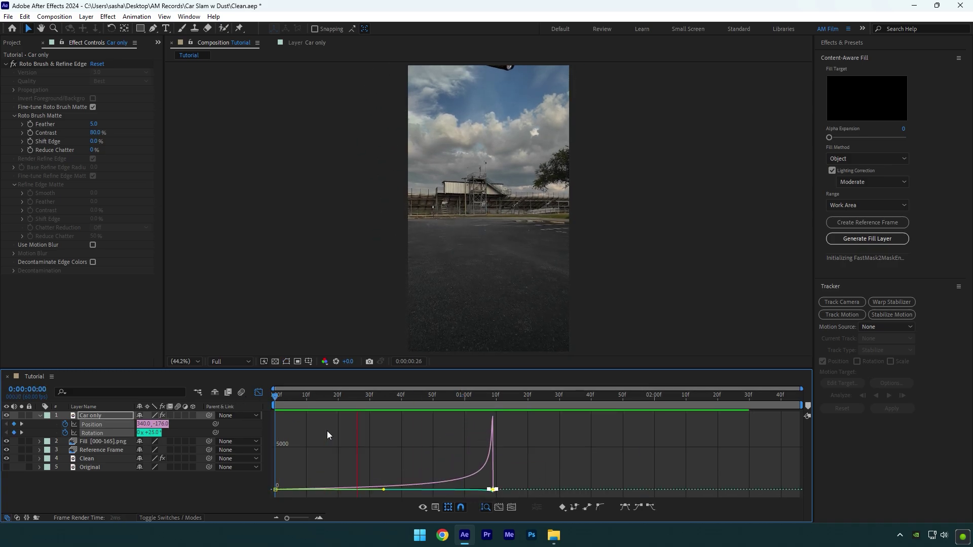
drag(411, 396, 437, 408)
Enable motion blur on Car only and preview the blurred fall from the first frame.
click(178, 416)
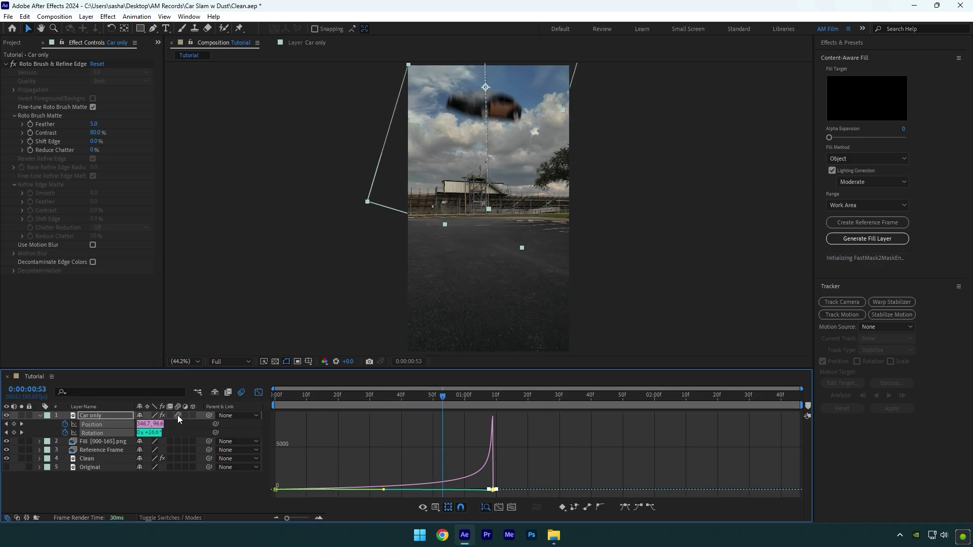
click(259, 393)
drag(442, 395, 275, 400)
key(space)
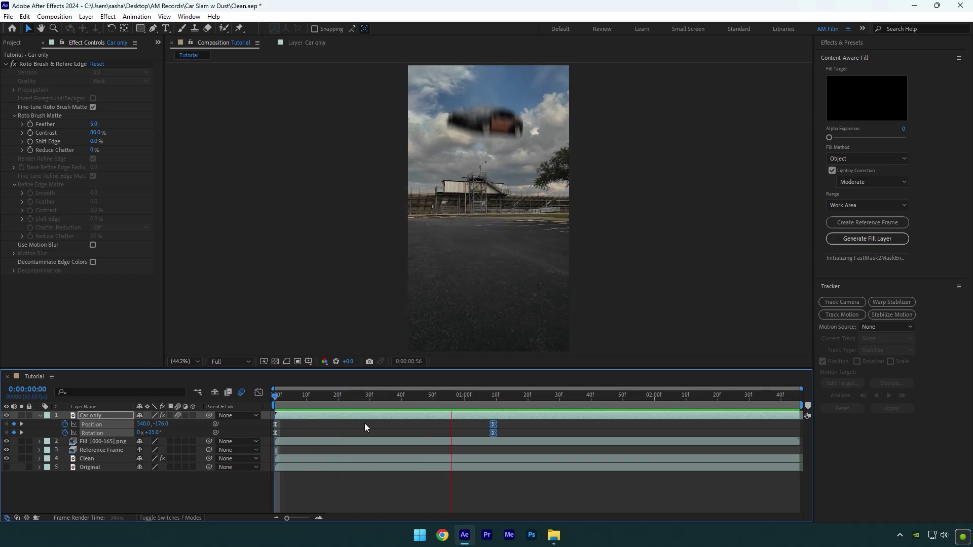
Inspect the landed car at full size between 0:00:01:25 and 0:00:01:40.
key(space)
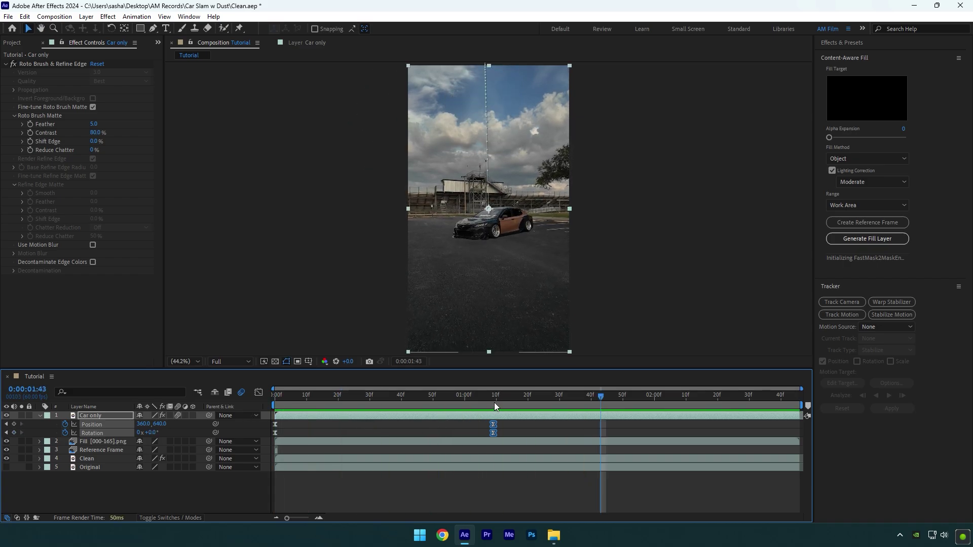
drag(495, 403, 543, 396)
key(slash)
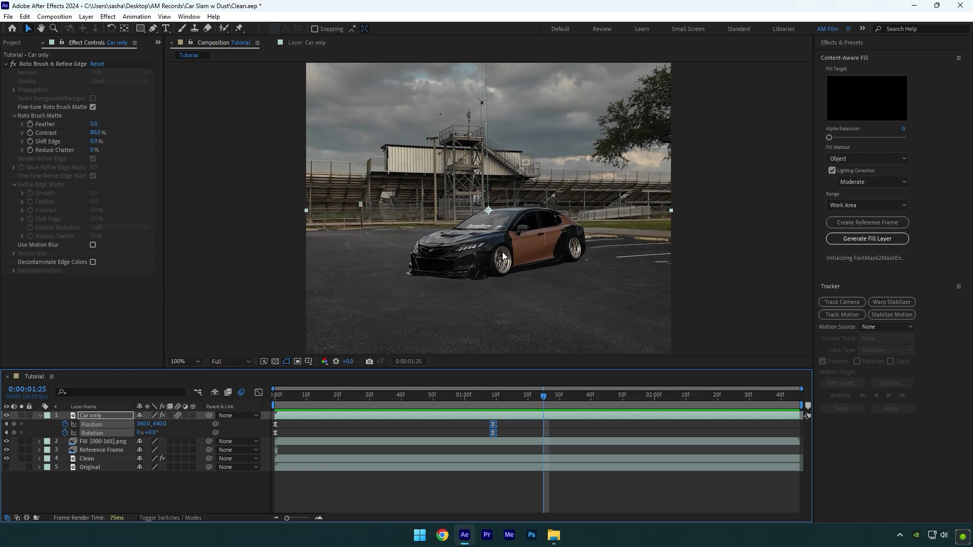
scroll(503, 257, up, 2)
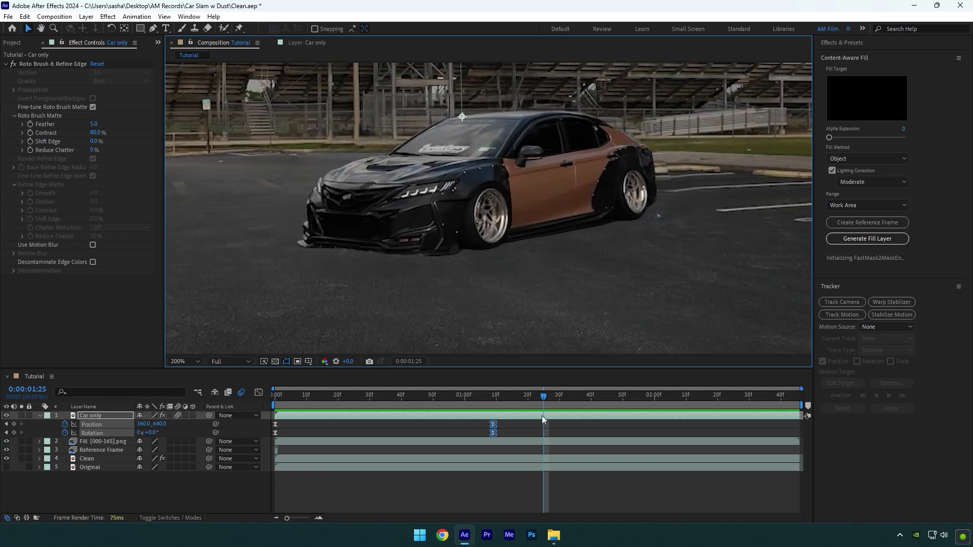
drag(534, 393, 592, 391)
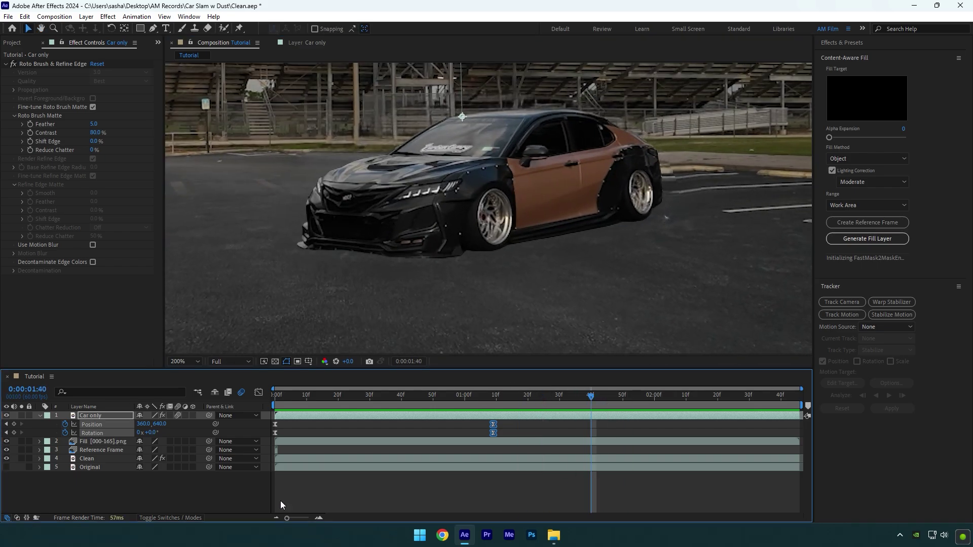
Duplicate Original, place the copy above Fill, rename it 'Actual video', and make it visible.
click(88, 467)
key(ctrl+d)
drag(87, 469, 89, 440)
right_click(90, 441)
click(122, 412)
text(A)
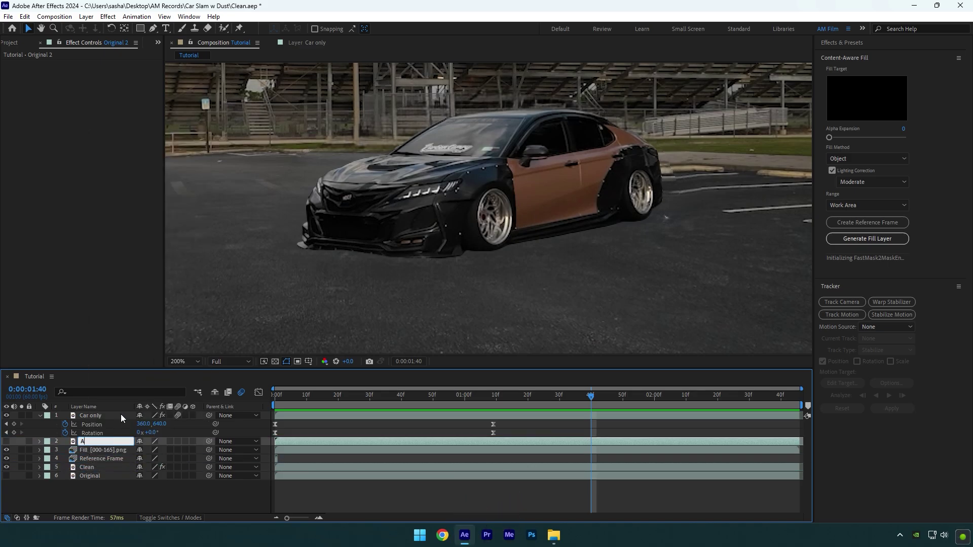
text(ctual video)
key(Return)
click(6, 441)
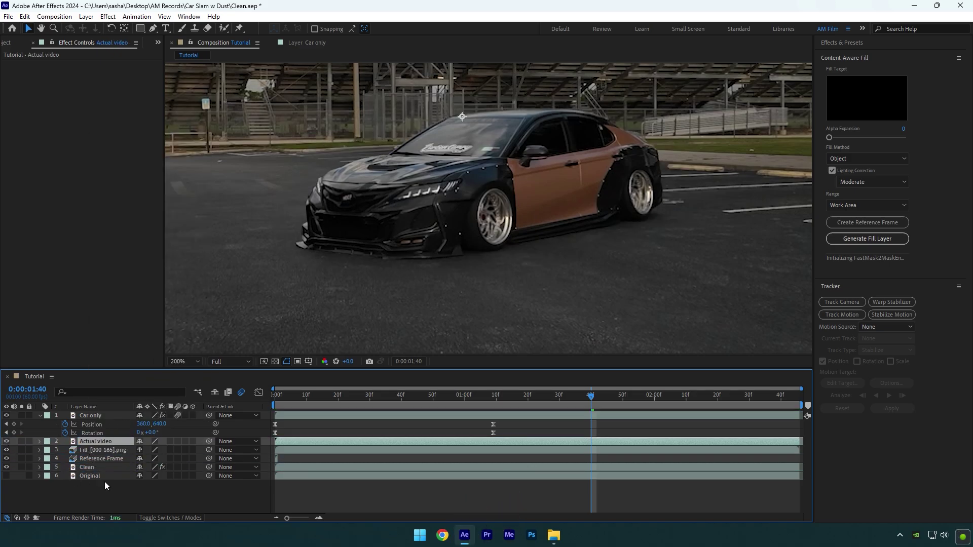
Trim Actual video to start at the 0:00:01:09 impact frame and check the result.
drag(445, 397, 492, 400)
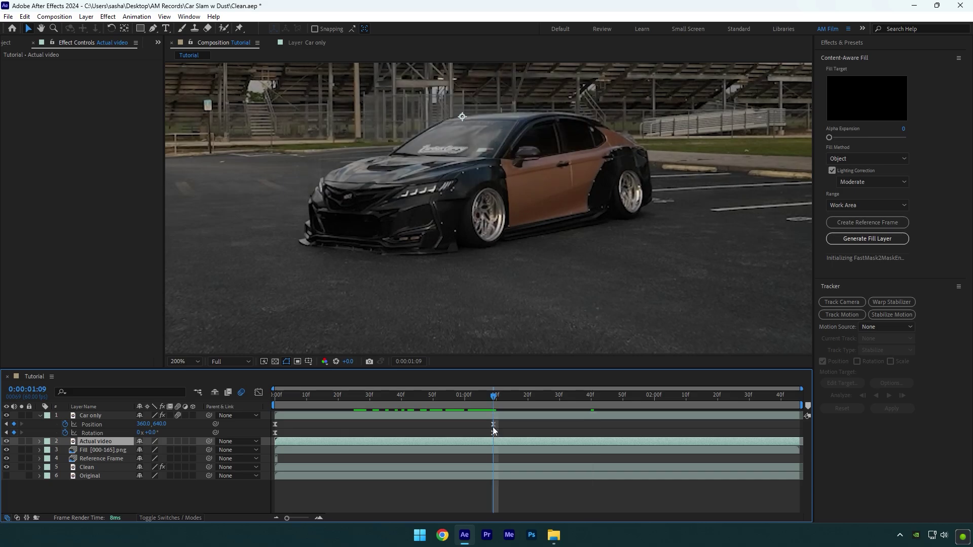
drag(278, 442, 495, 447)
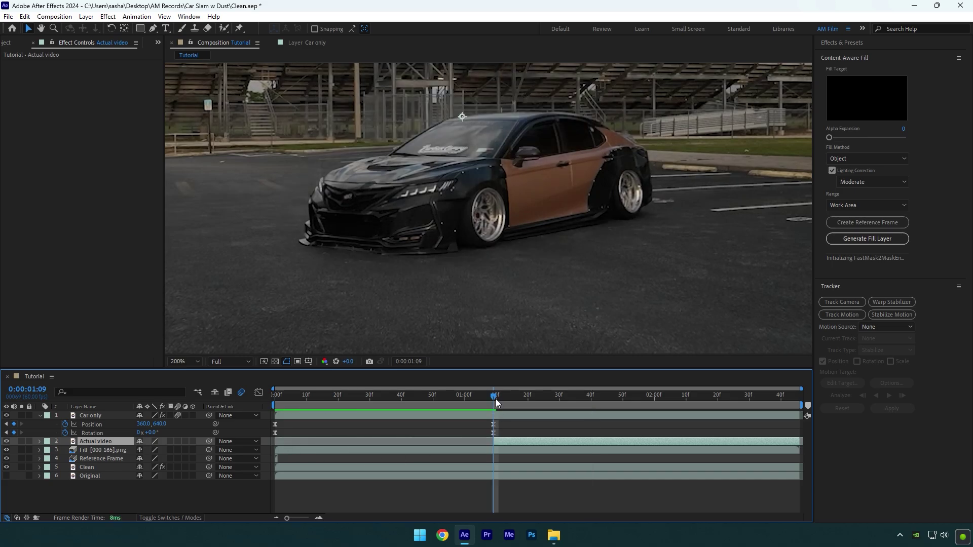
drag(496, 399, 629, 403)
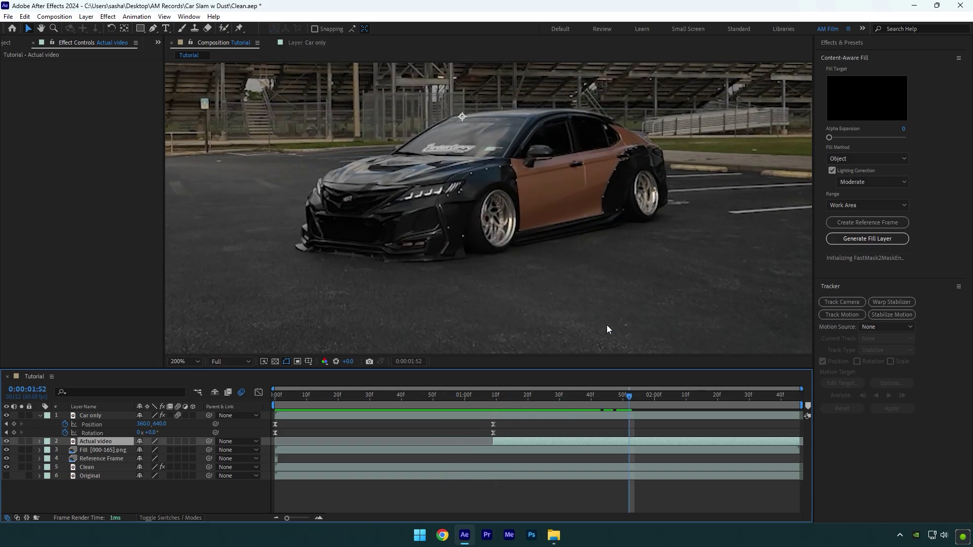
scroll(586, 239, down, 4)
scroll(586, 239, up, 2)
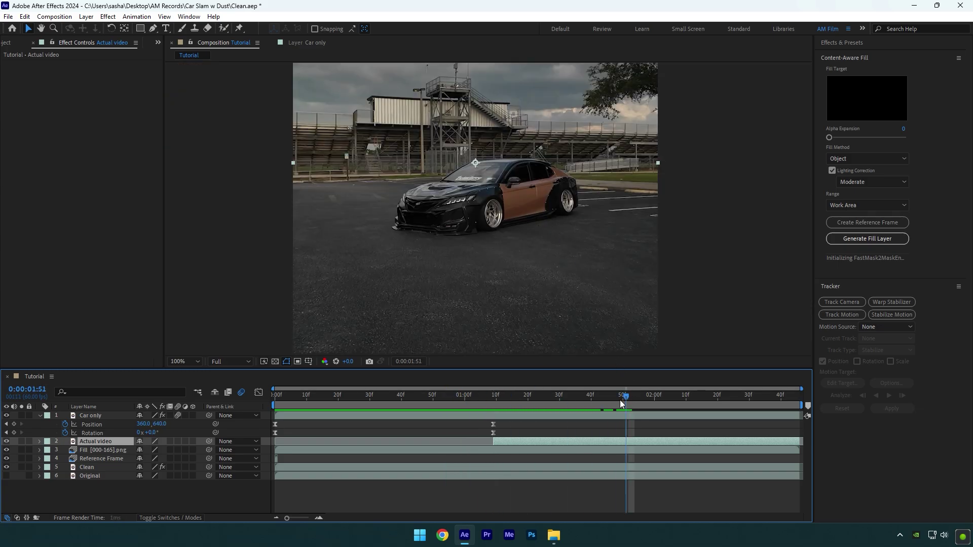
key(Page_Up)
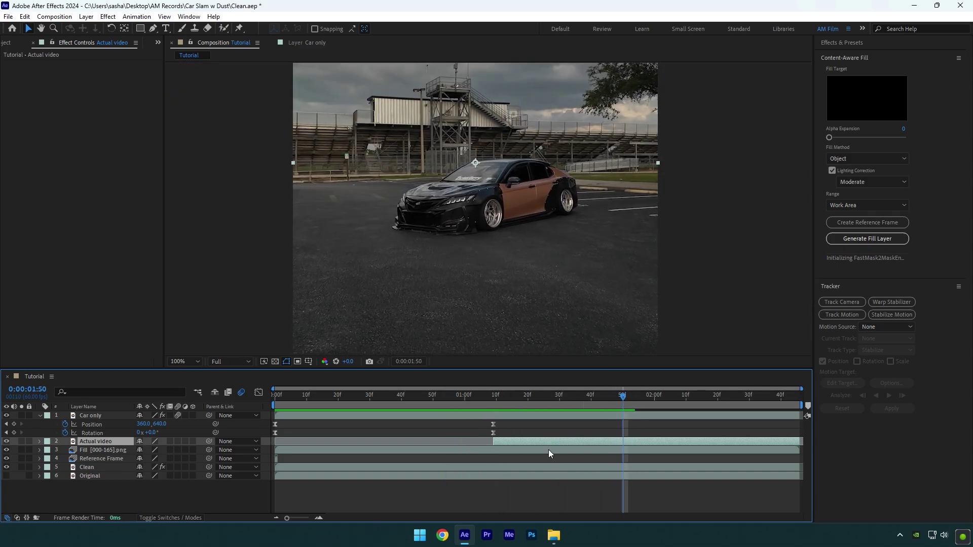
click(6, 442)
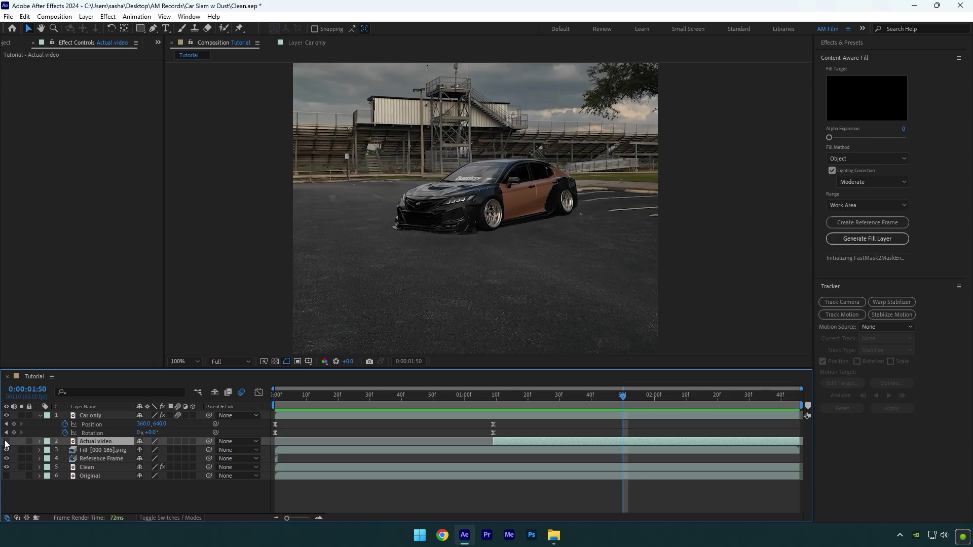
click(7, 442)
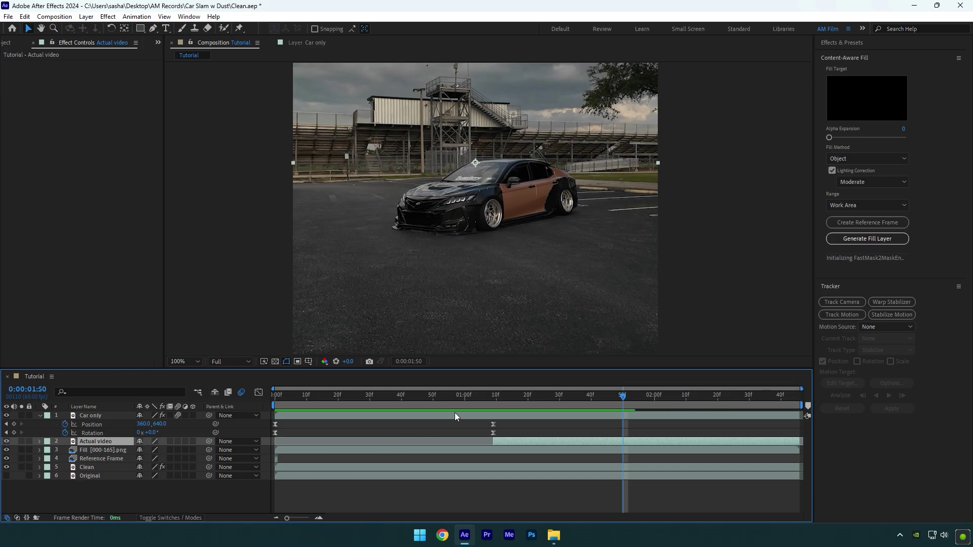
click(455, 413)
Make the Original layer visible, solo it, and preview the footage.
key(u)
click(270, 400)
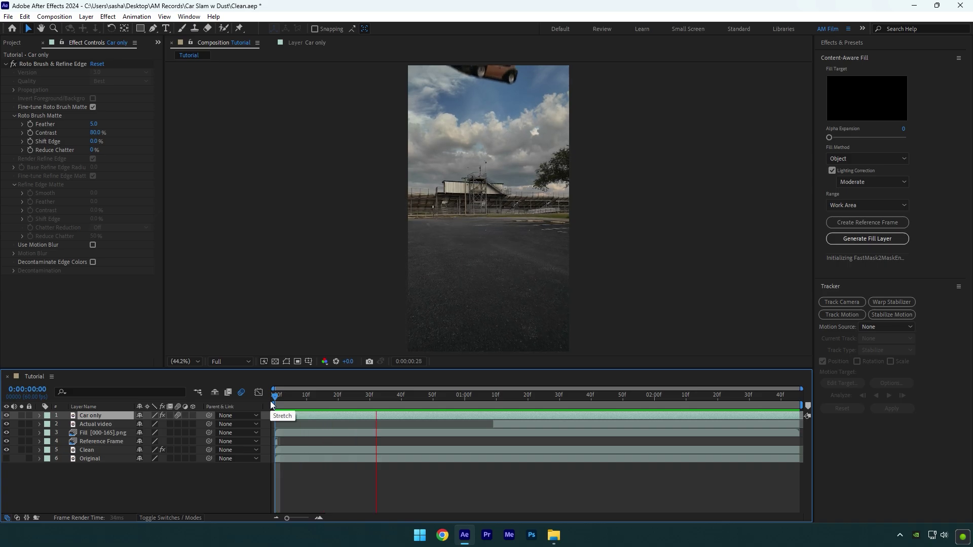
key(space)
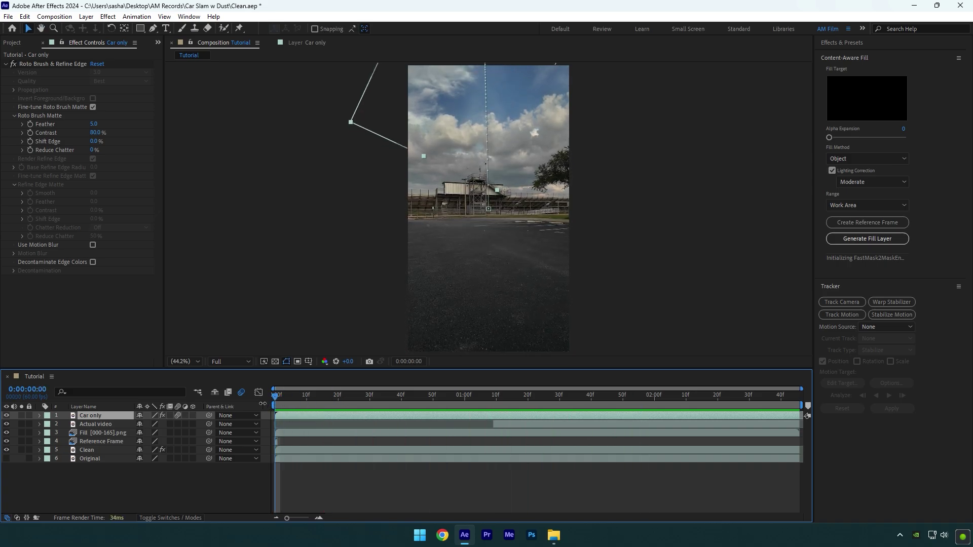
click(99, 460)
click(6, 459)
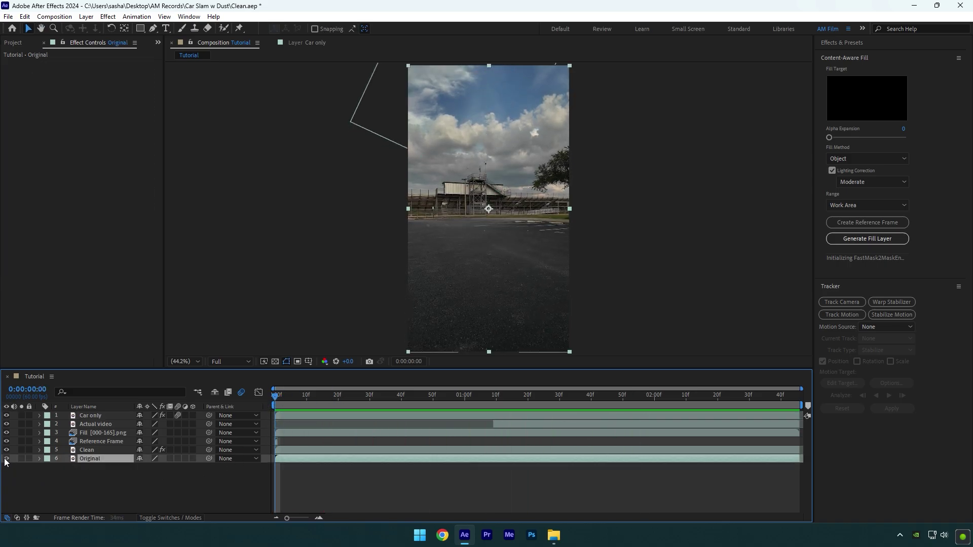
click(22, 458)
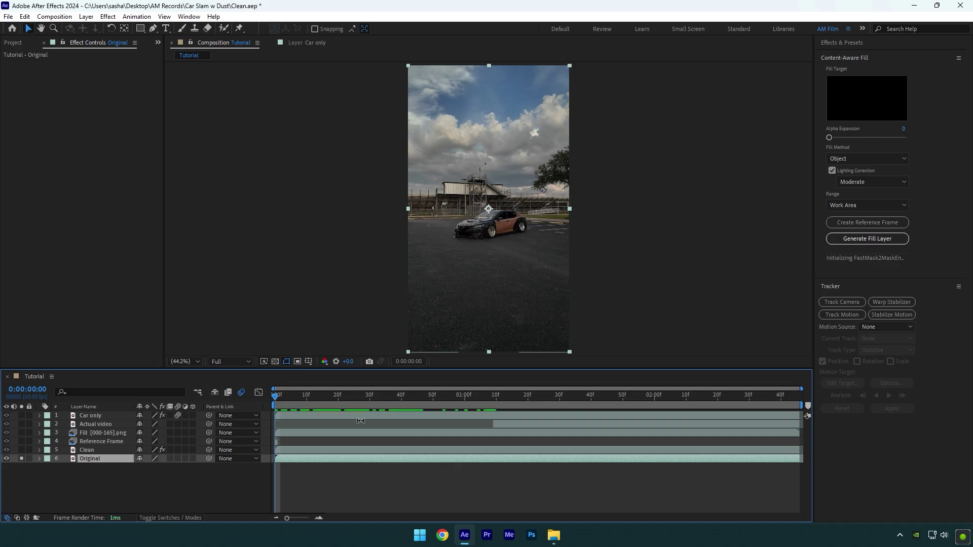
key(space)
Track the camera on Original, set ground plane and origin at the car, and create solid and camera.
click(841, 302)
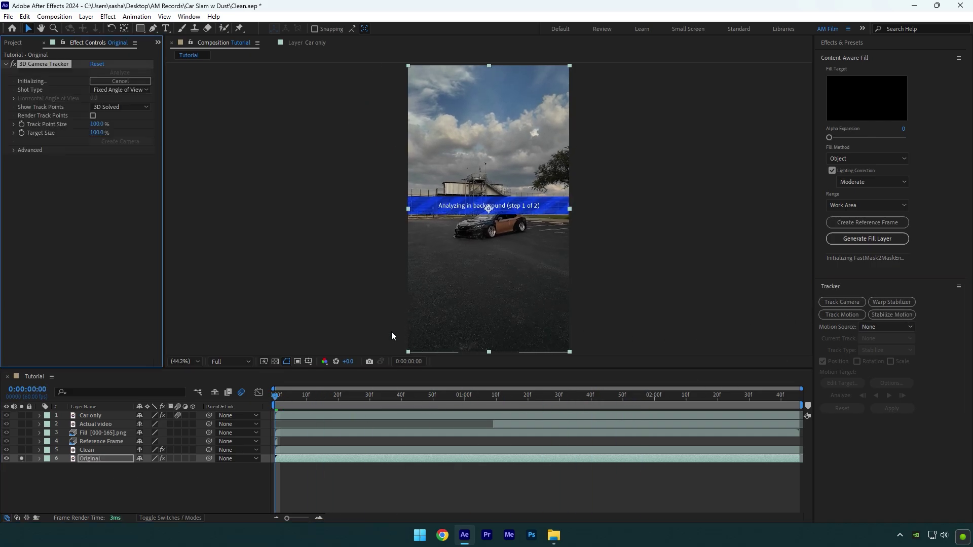
click(13, 151)
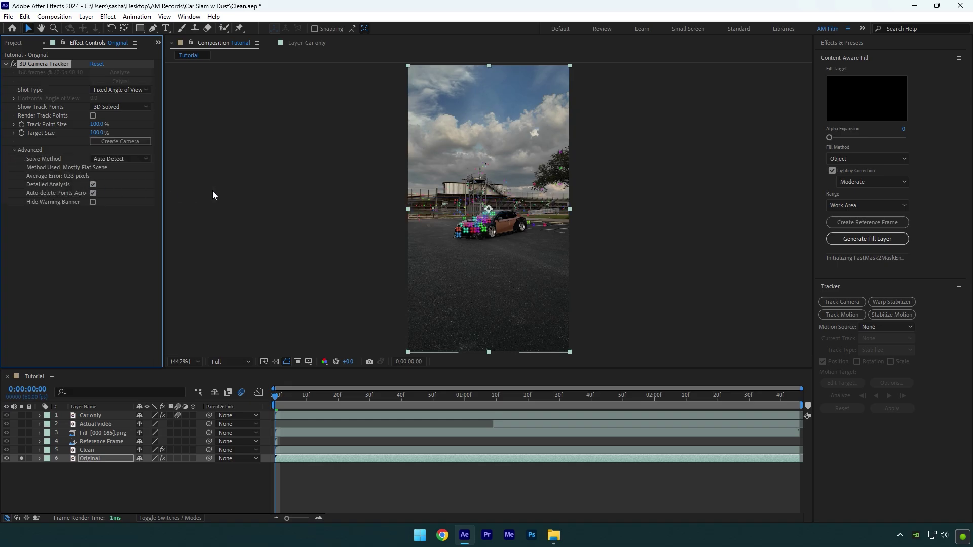
key(slash)
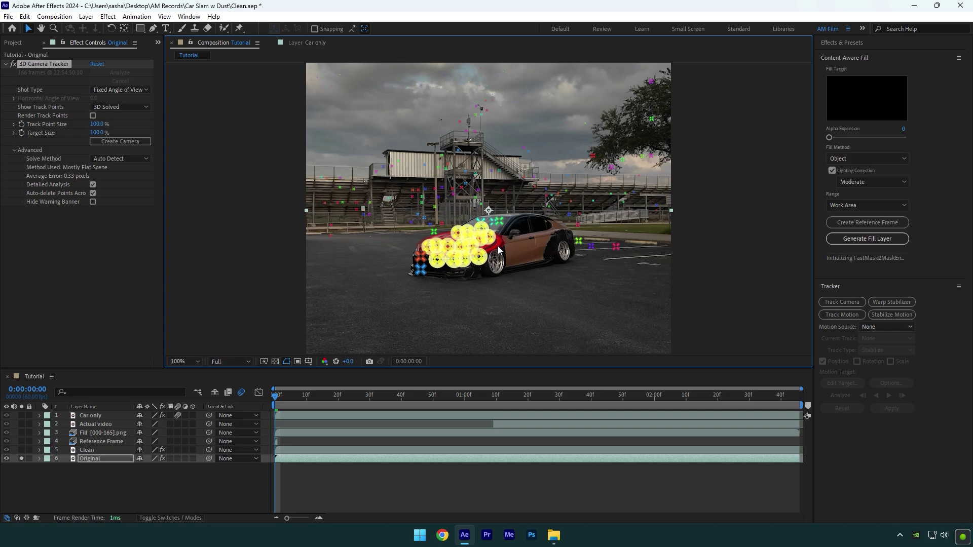
right_click(461, 240)
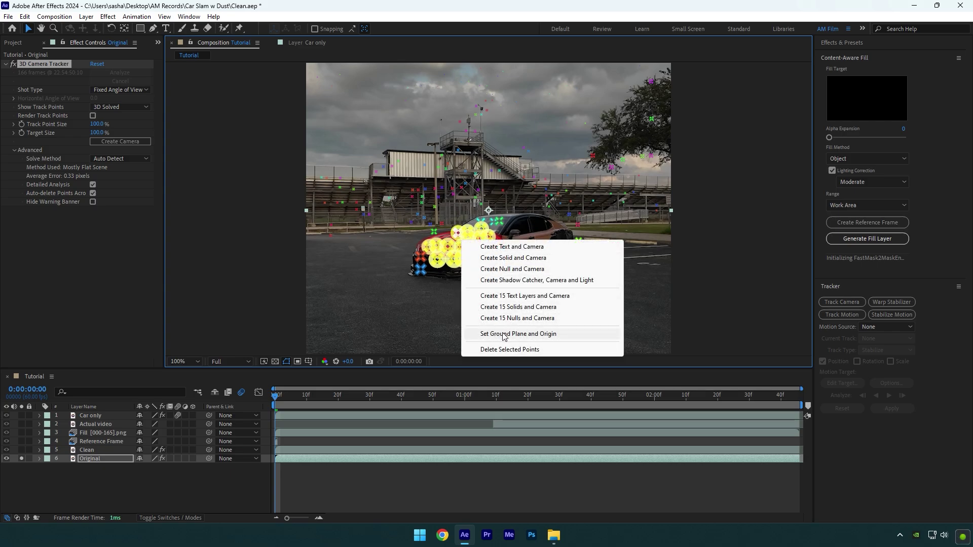
click(505, 335)
right_click(461, 242)
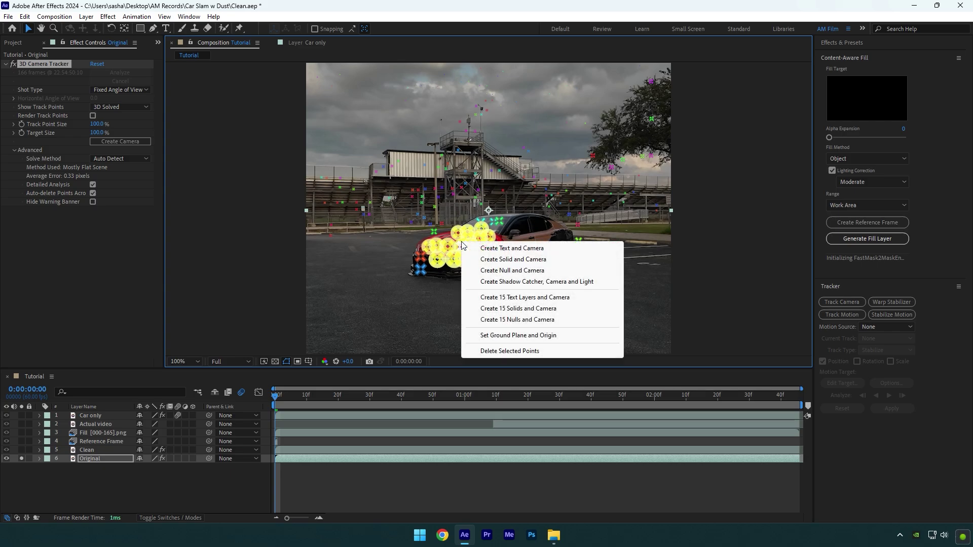
click(513, 260)
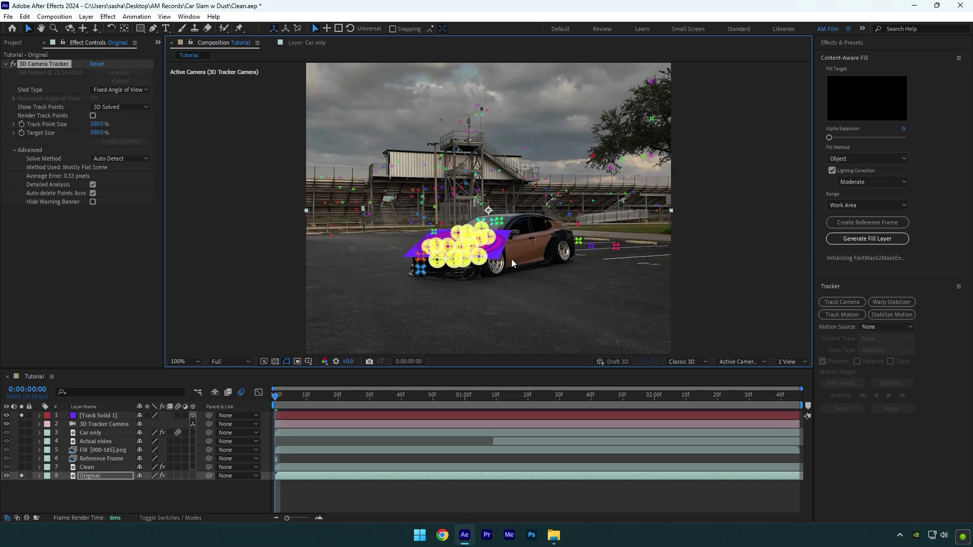
Add the Ground Dirty Dust Explosion clip to the comp and scrub to where it's visible at 50% view.
click(561, 543)
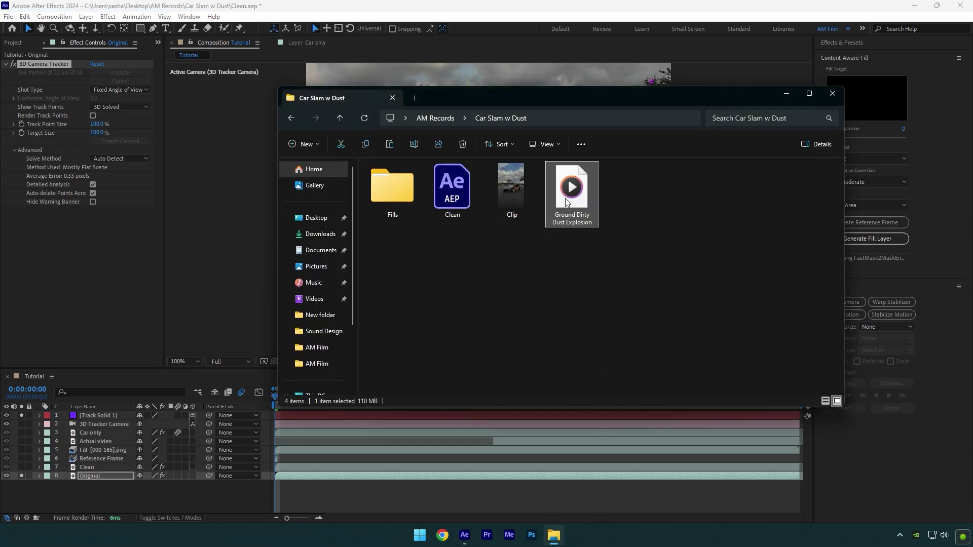
drag(566, 203, 211, 509)
click(300, 396)
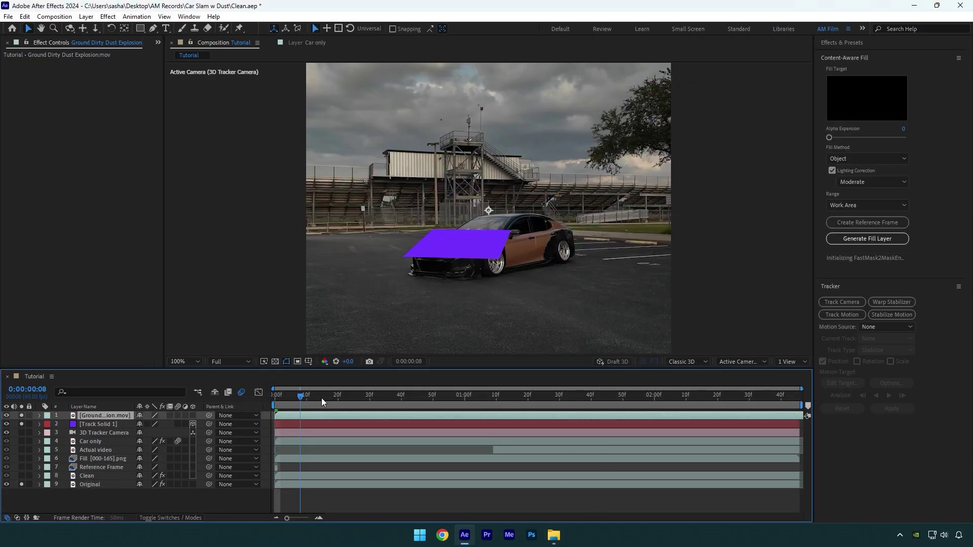
drag(322, 399, 442, 393)
key(comma)
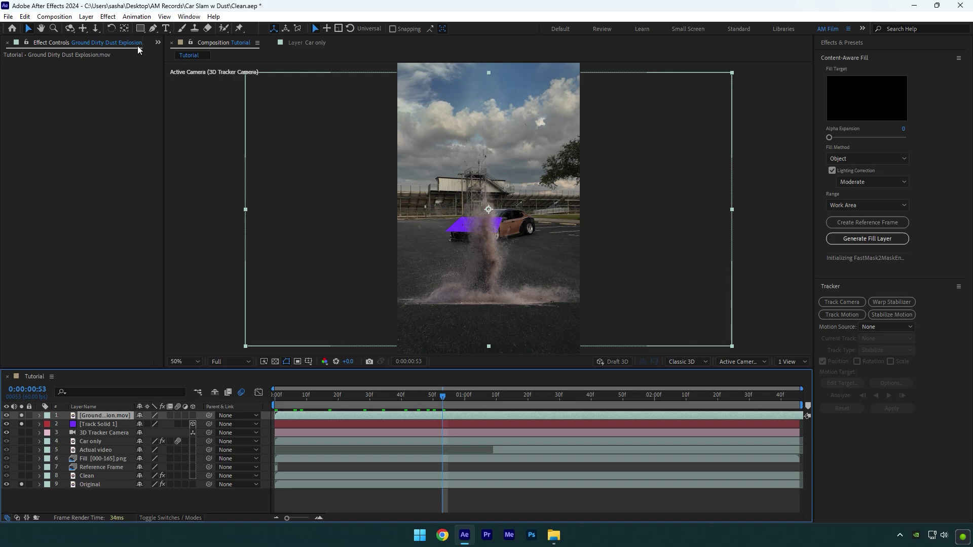
click(124, 28)
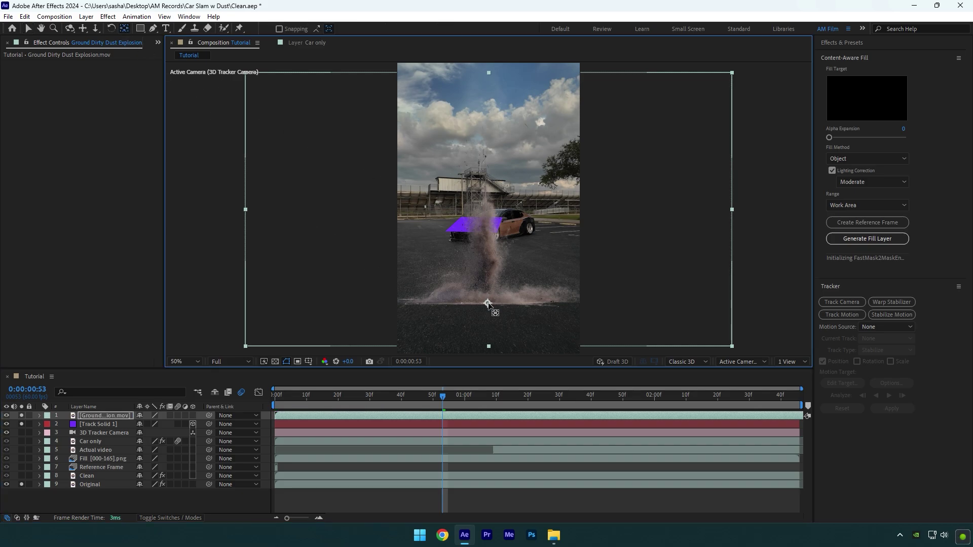
Parent the dust layer to Track Solid 1, make it 3D, scale to 587%, and rotate upright.
drag(208, 416, 99, 426)
drag(193, 415, 491, 254)
key(s)
key(v)
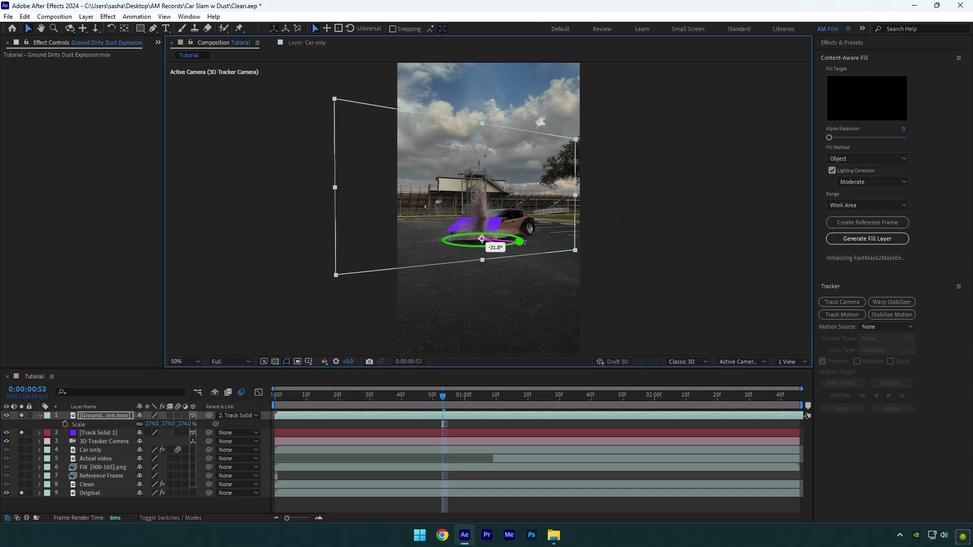
drag(521, 241, 558, 258)
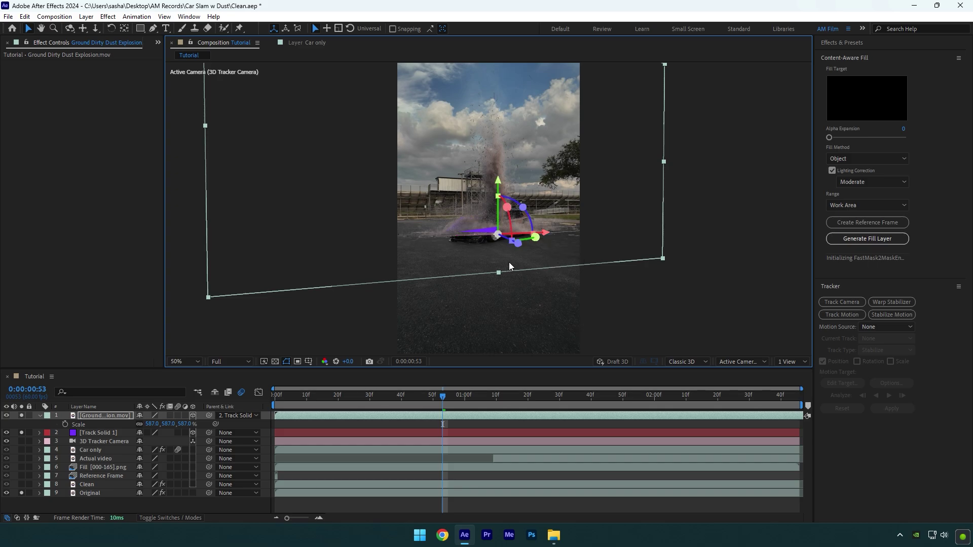
Unsolo the dust and Original layers and move the dust layer below Car only.
click(21, 416)
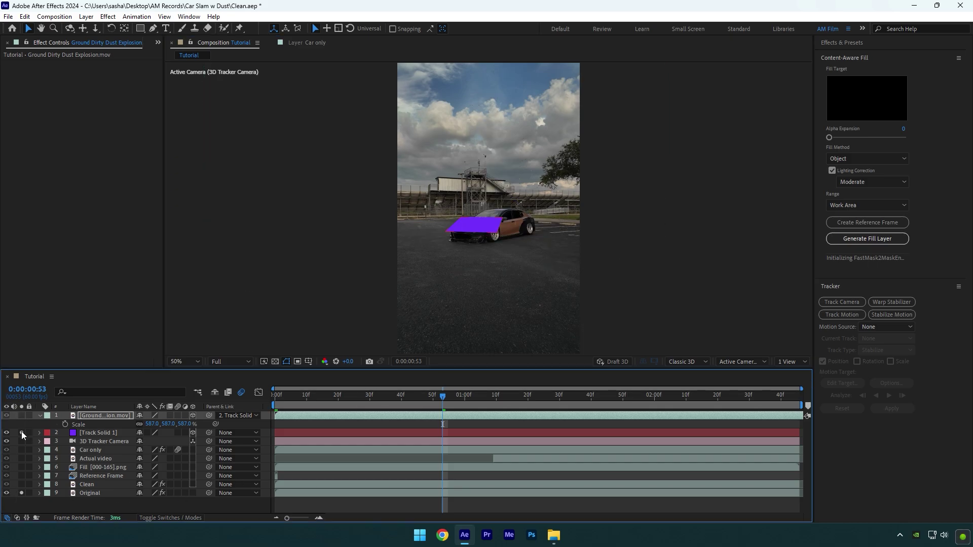
click(22, 493)
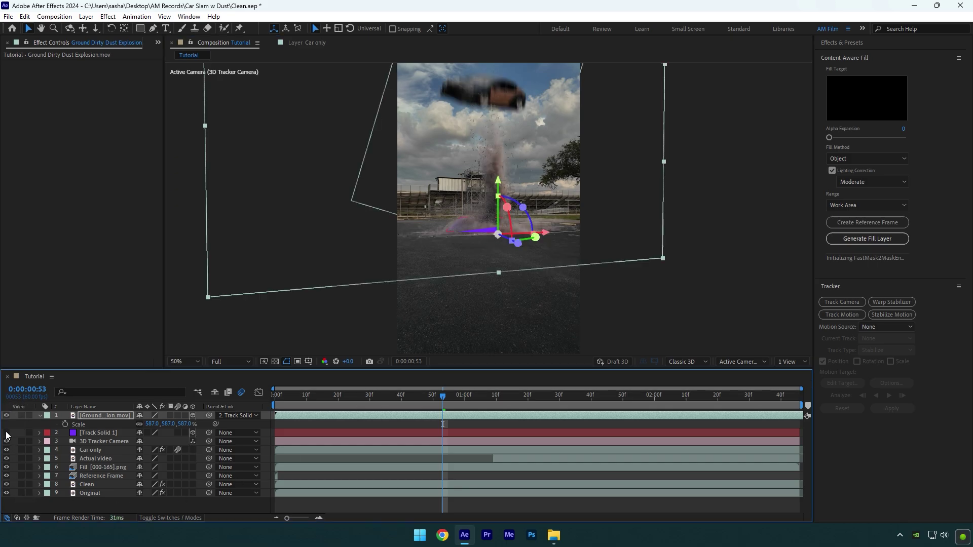
click(41, 416)
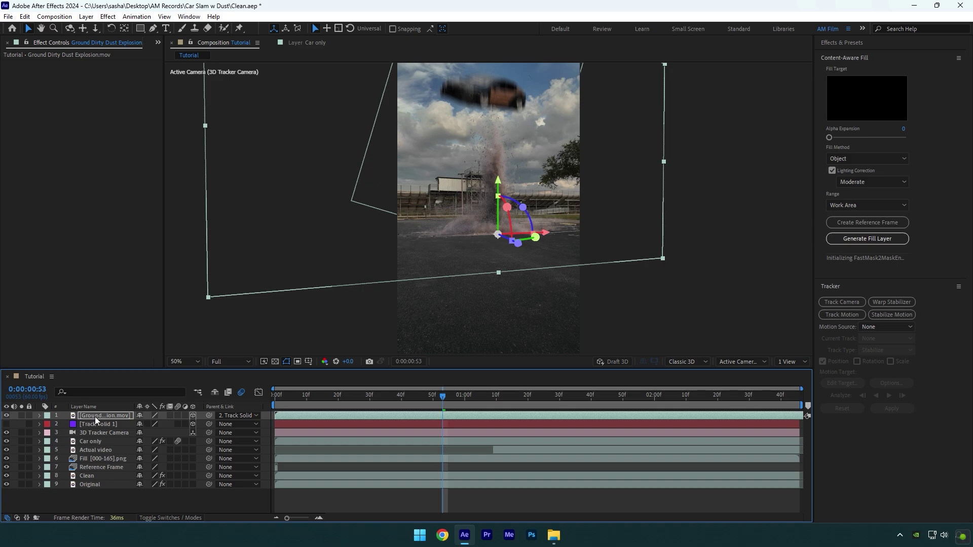
drag(96, 417, 98, 439)
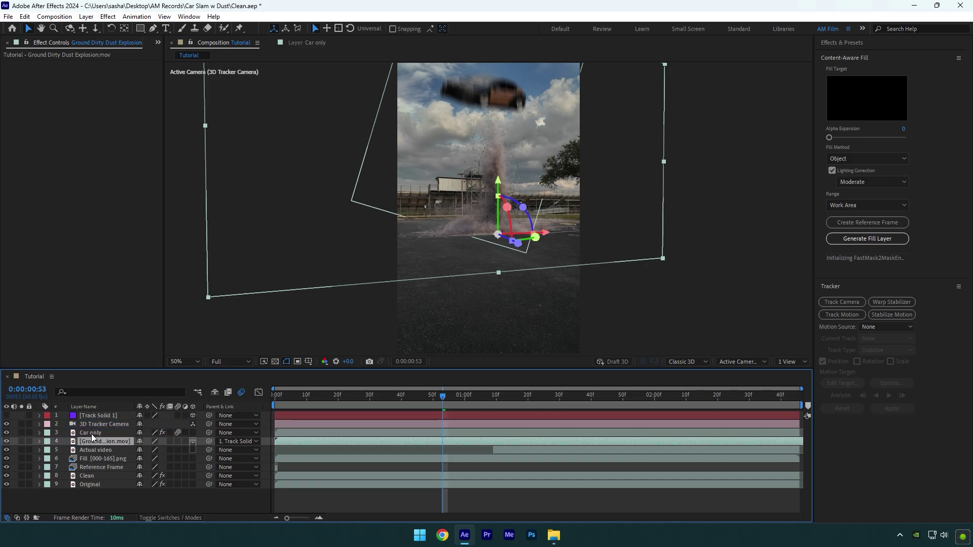
Slide the dust layer to start at the 0:00:01:08 impact and preview from the start.
drag(458, 391, 489, 406)
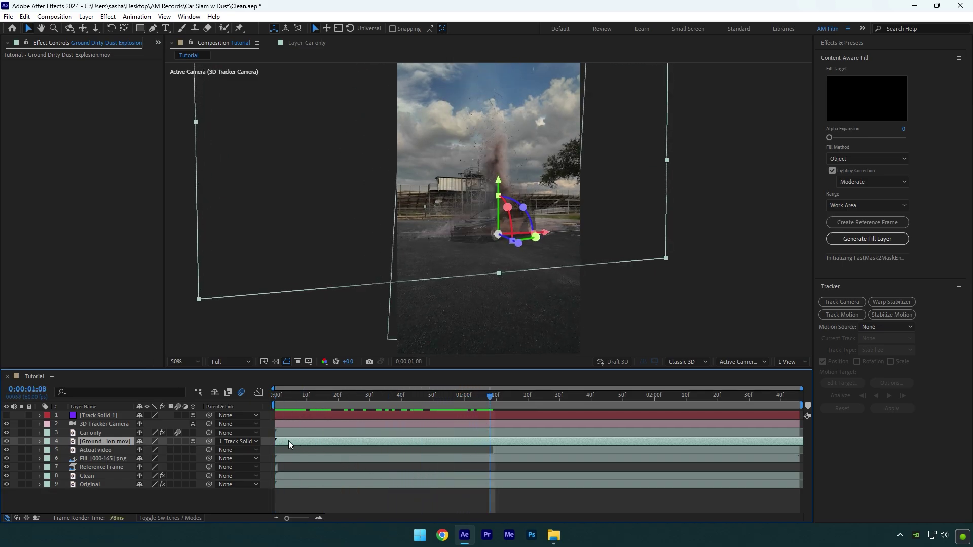
drag(288, 445, 503, 440)
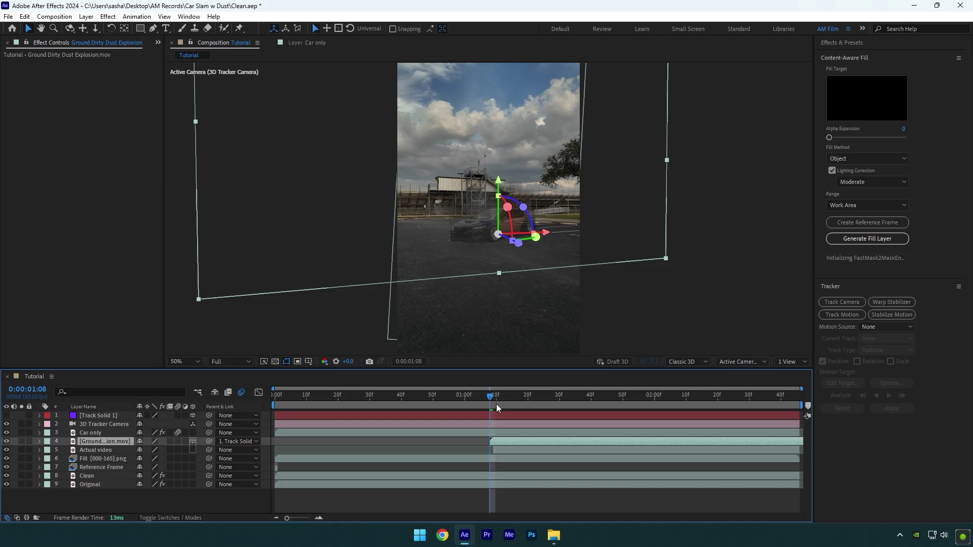
drag(496, 403, 275, 404)
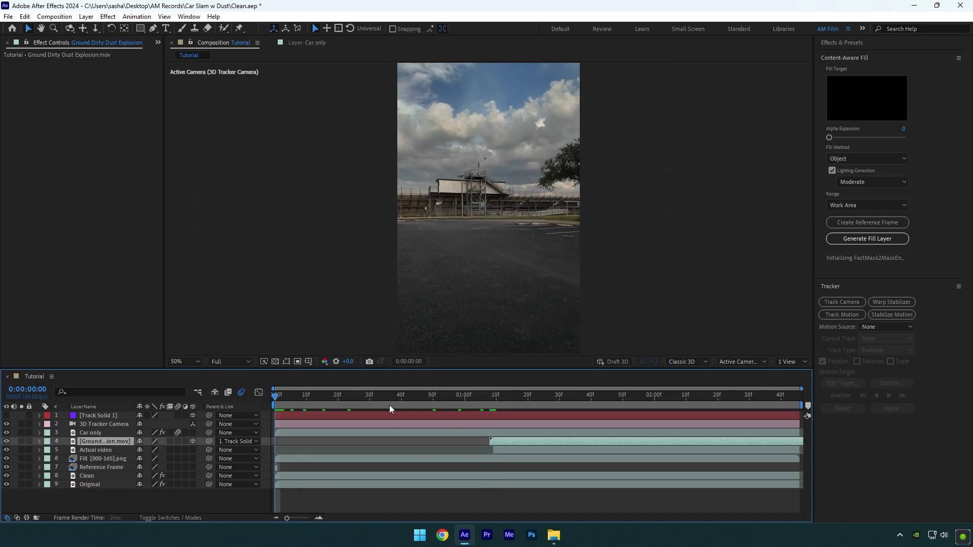
key(space)
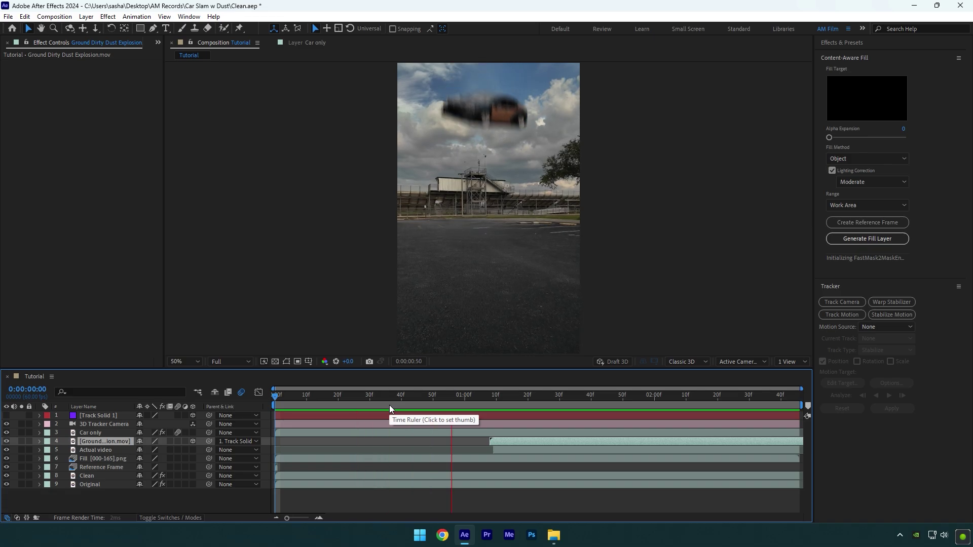
Time Stretch the dust layer to a 40% stretch factor and preview from the start.
click(502, 442)
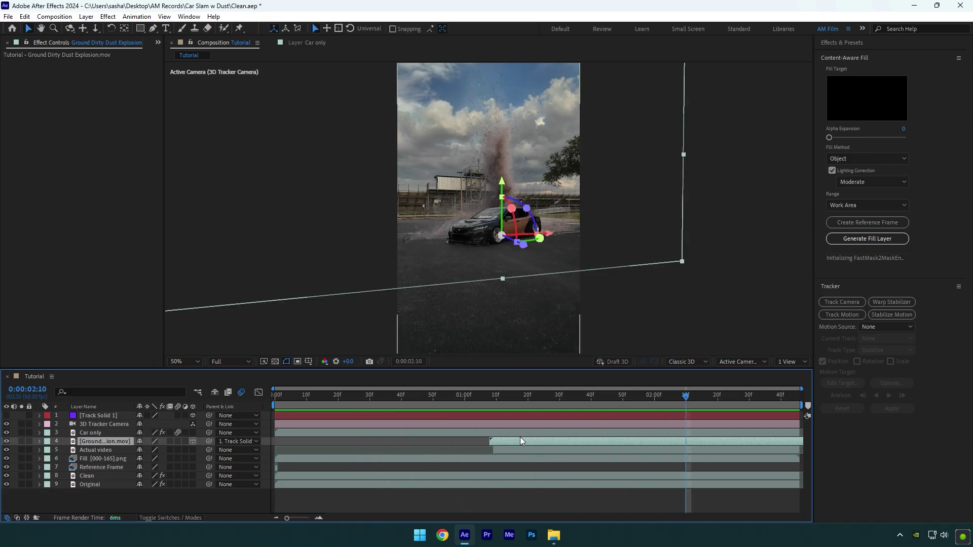
right_click(523, 442)
mouse_move(568, 198)
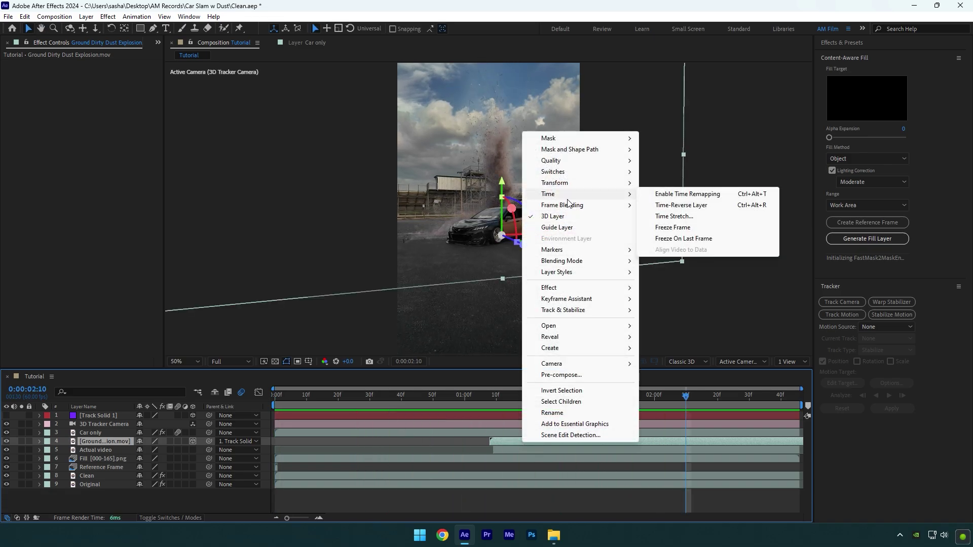
click(683, 216)
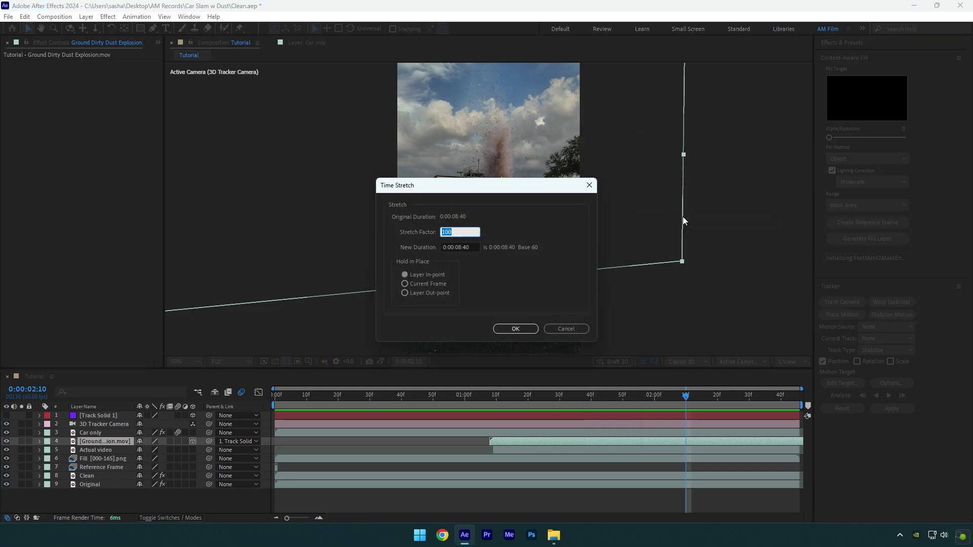
click(515, 329)
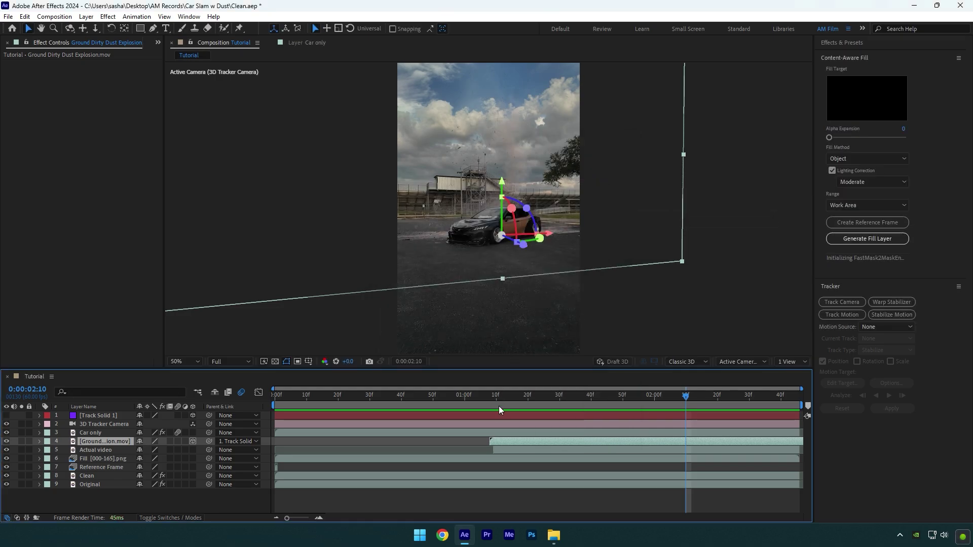
key(Home)
key(space)
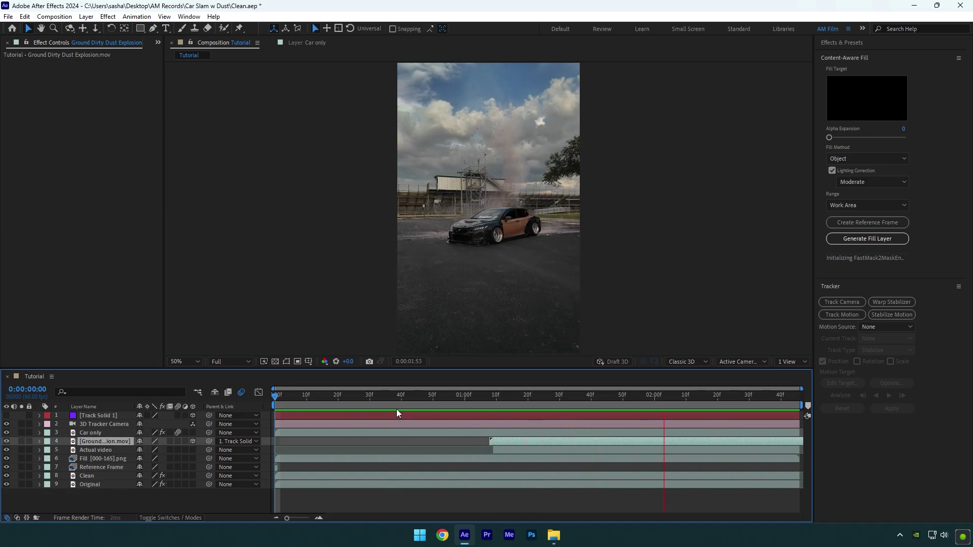
Stop the preview at the 0:00:01:08 impact frame.
drag(480, 397, 490, 399)
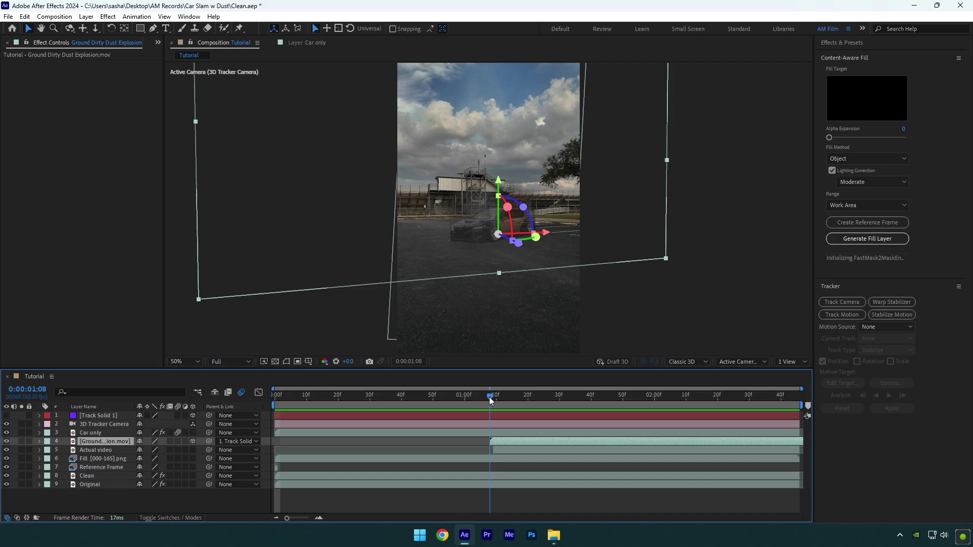